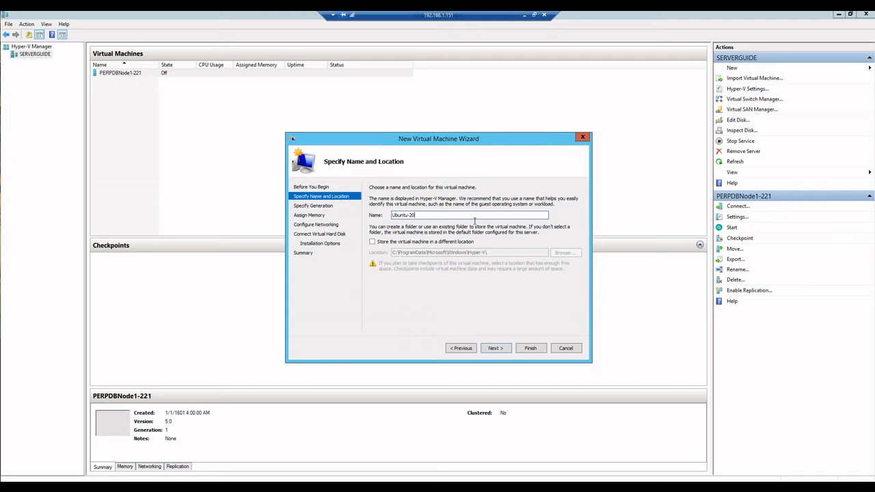
- Store the virtual machine in a different location, choosing the Virtual Machine folder on New Volume (D:), and continue to the generation choice
click(374, 243)
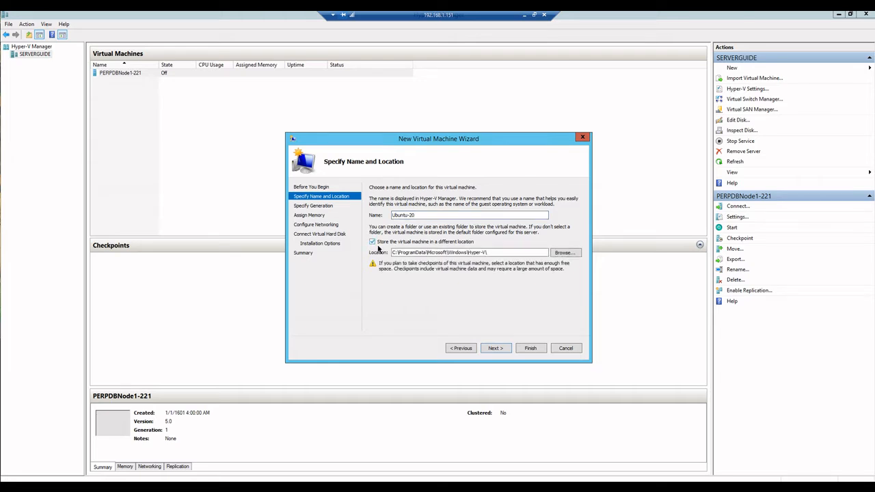
click(564, 254)
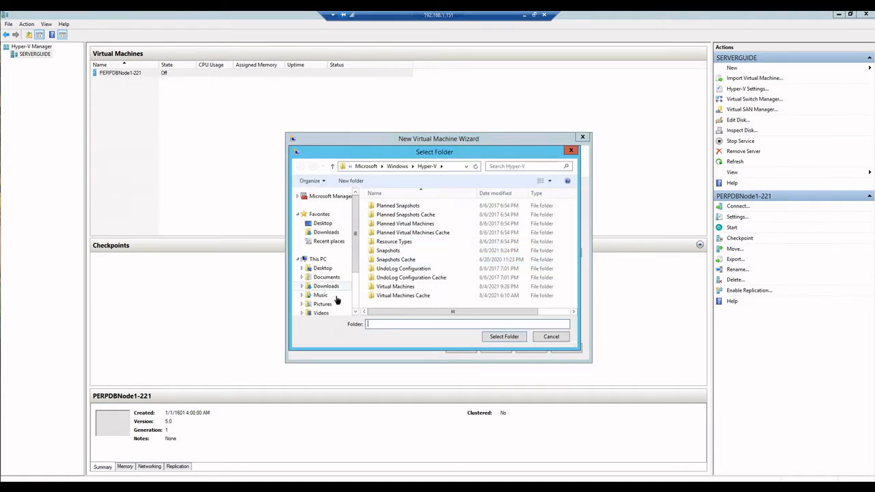
scroll(328, 260, down, 2)
click(333, 273)
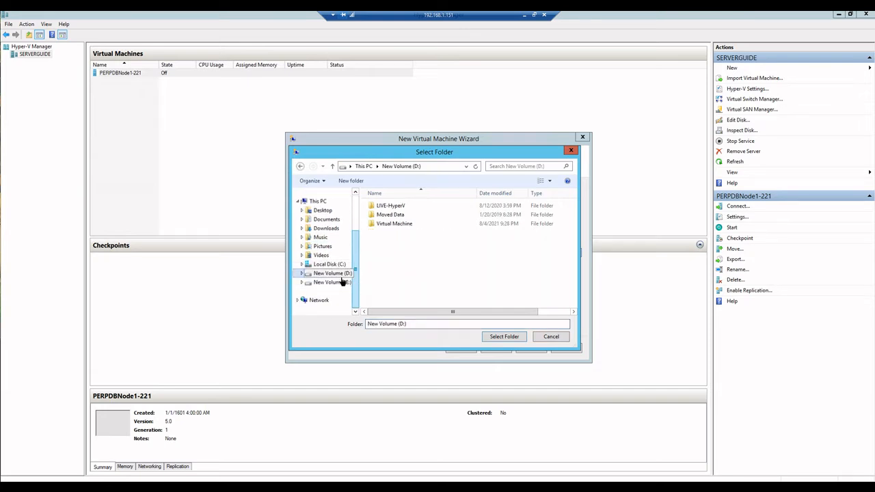
click(402, 225)
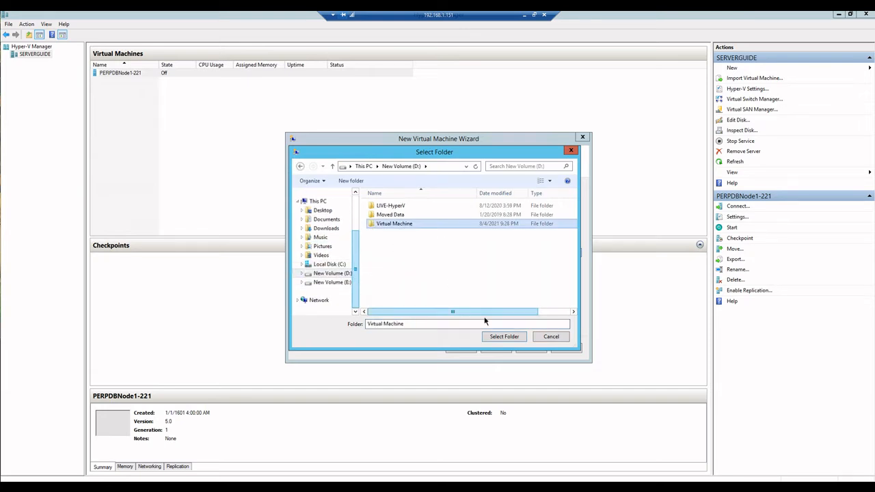
click(507, 341)
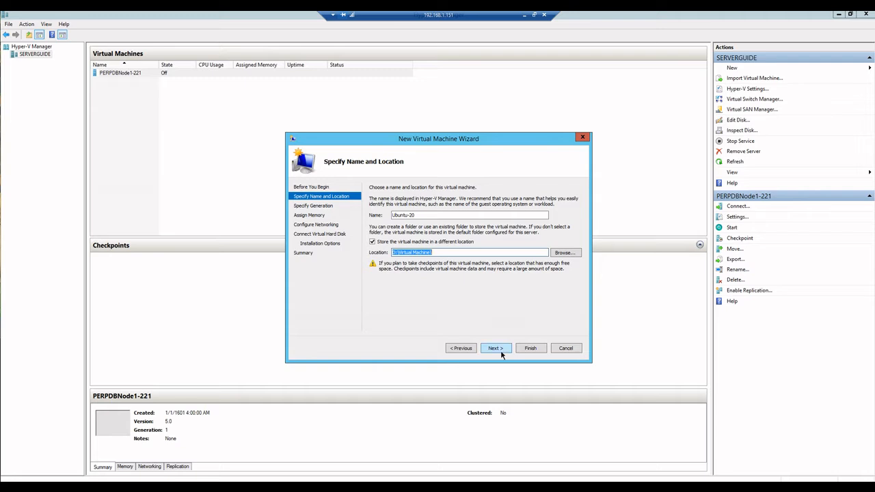
click(500, 351)
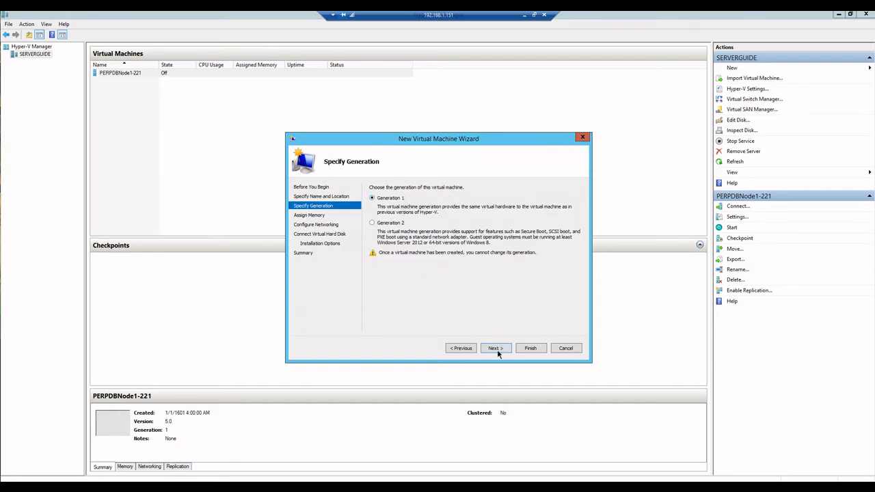
- Keep Generation 1 and assign 10240 MB of startup memory to the virtual machine
click(503, 351)
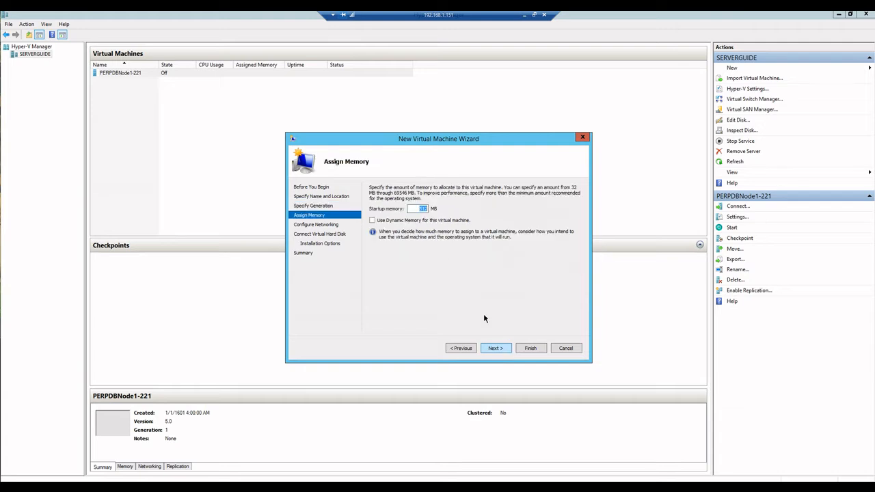
click(424, 209)
double_click(434, 215)
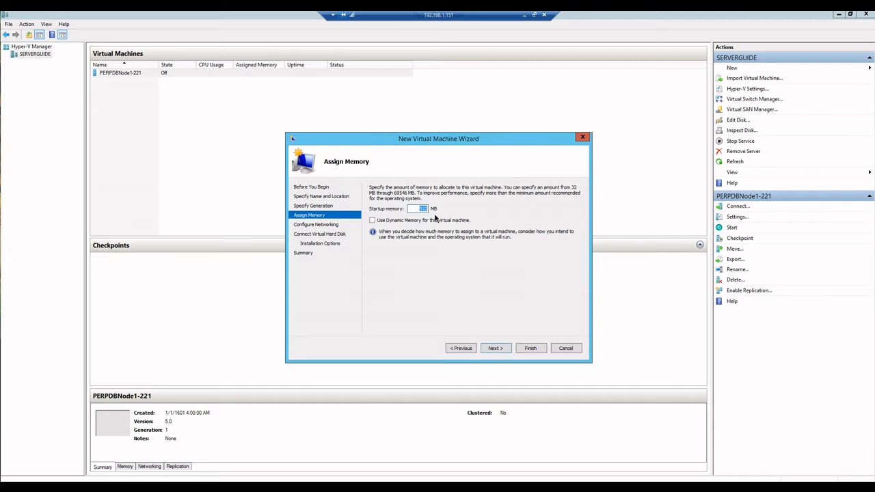
text(10240)
click(495, 349)
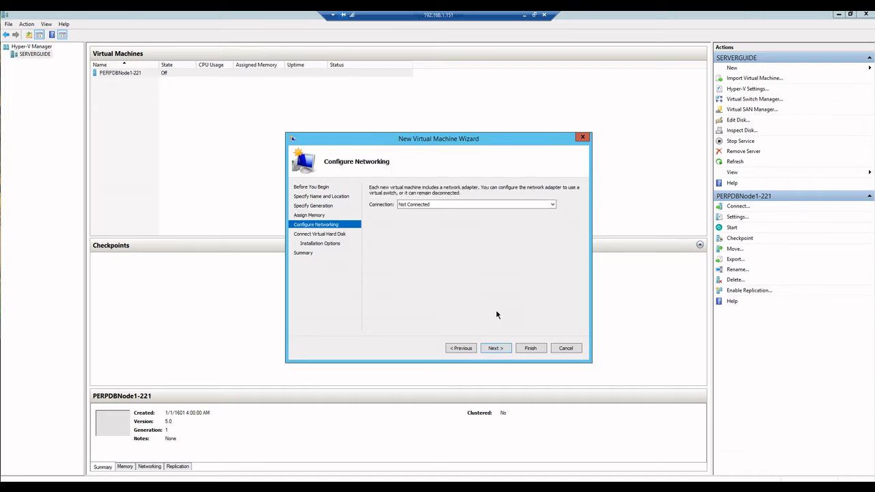
- Connect the virtual machine's network adapter to the New External-1 virtual switch
click(476, 205)
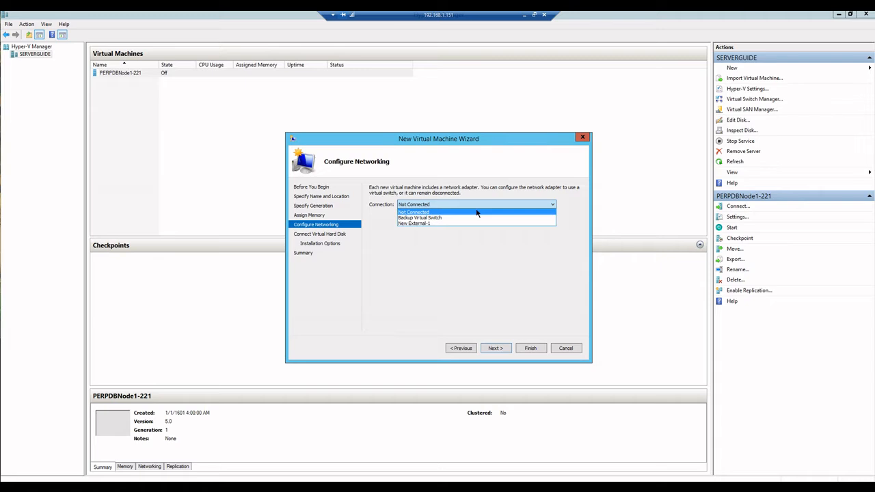
click(436, 225)
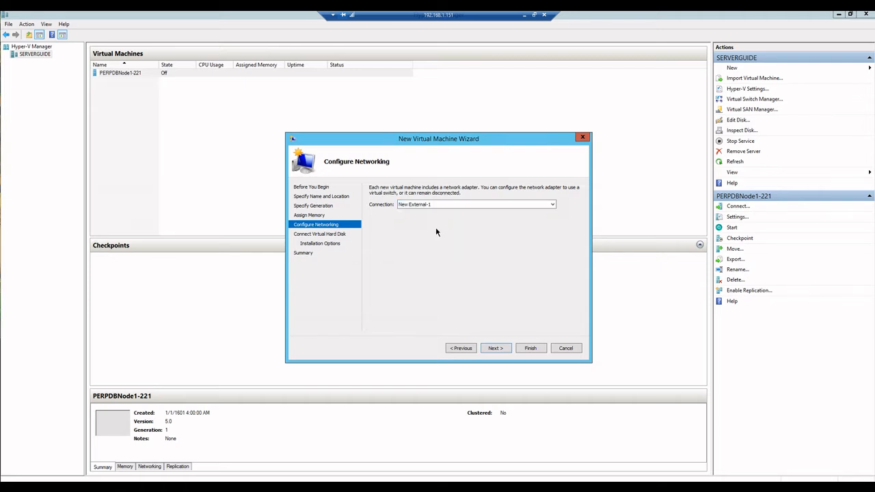
click(503, 352)
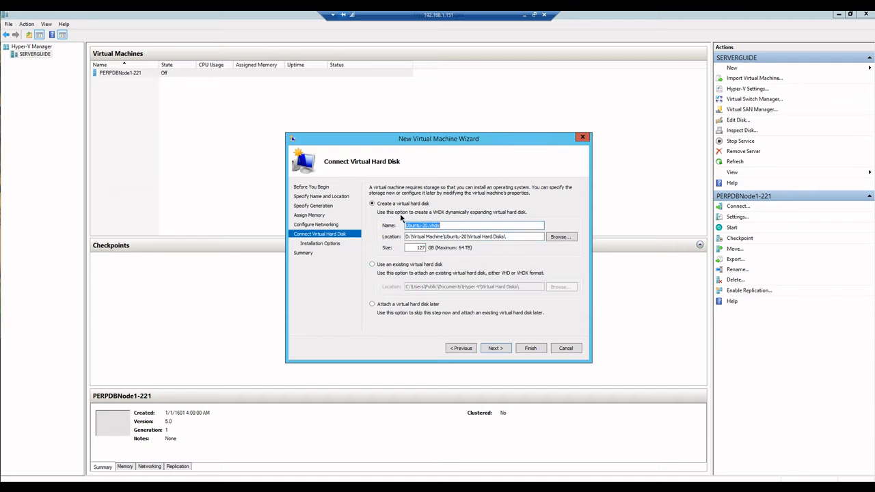
- Set the size of the new virtual hard disk to 300 GB and continue to the installation options
double_click(420, 248)
text(300)
click(496, 350)
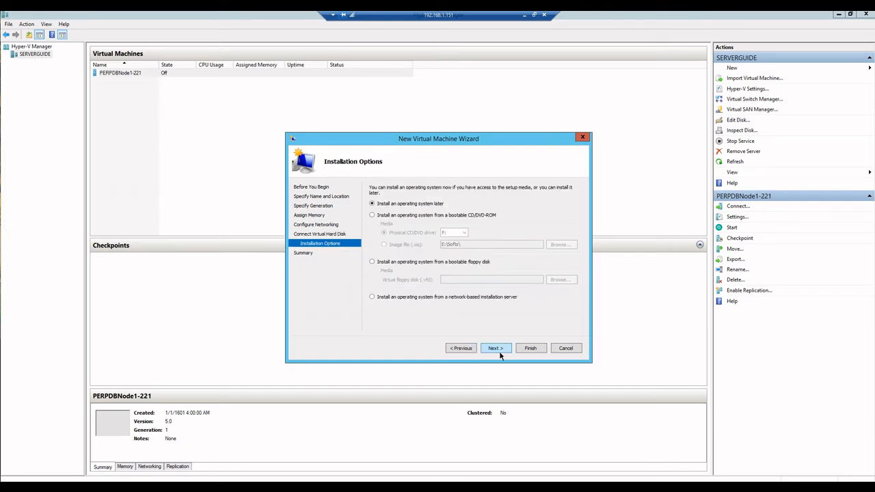
- Choose the ubuntu-20.04.2-live-server-amd64 image file as bootable installation media and finish creating the virtual machine
click(383, 220)
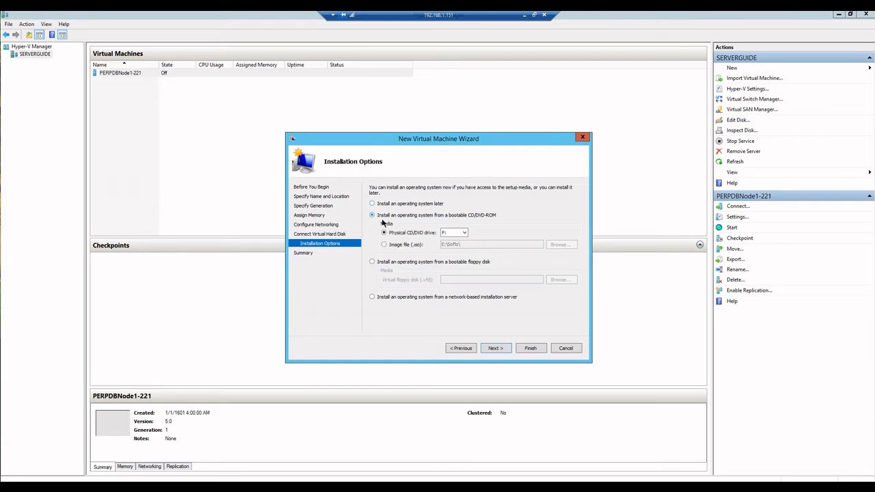
click(390, 246)
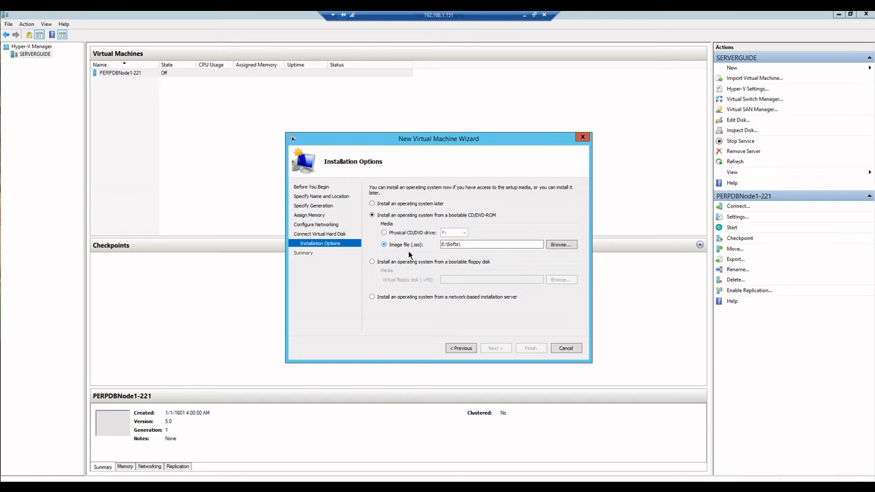
click(564, 247)
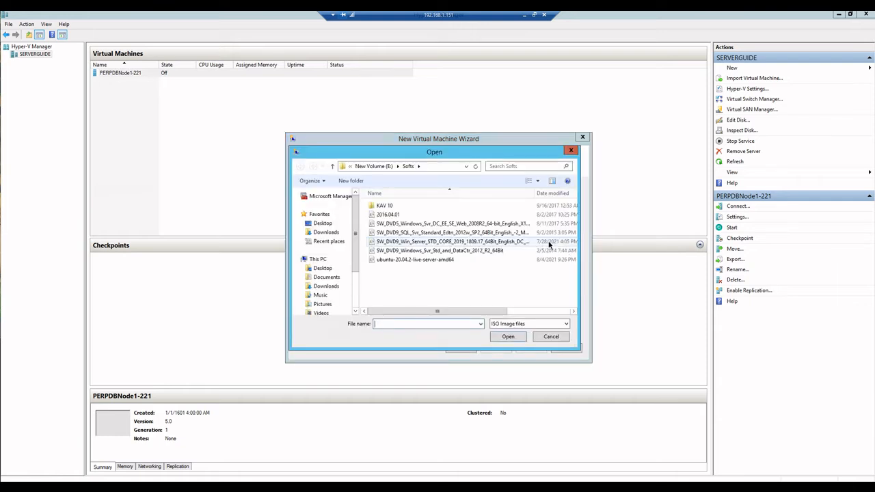
click(435, 261)
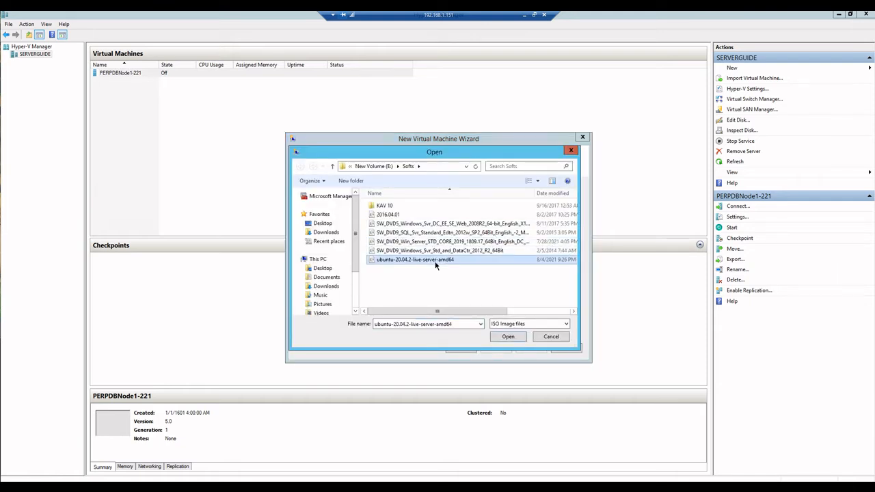
click(508, 337)
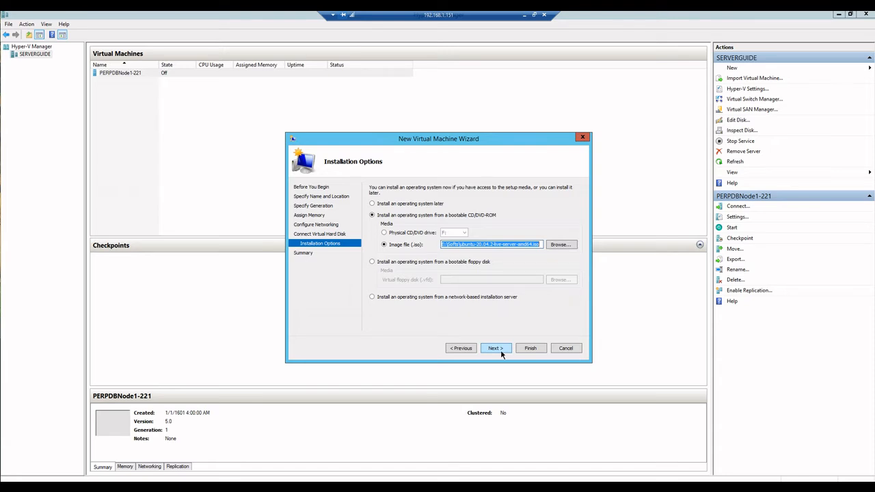
click(496, 349)
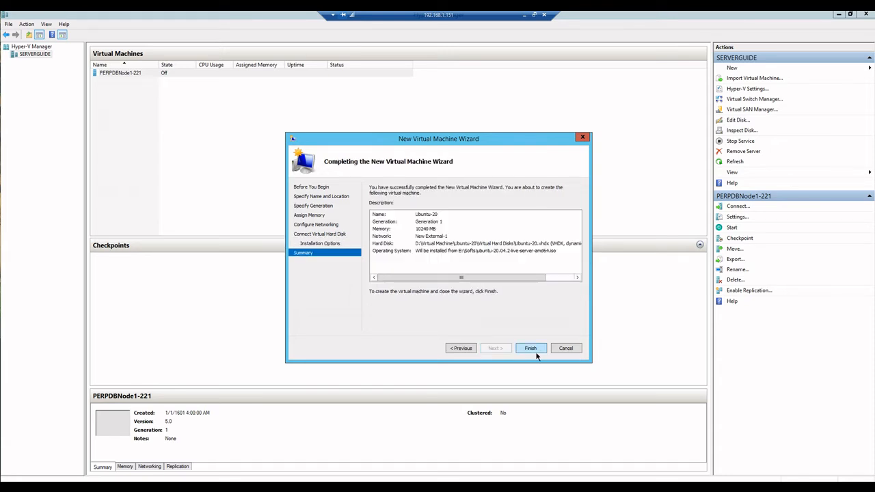
click(533, 352)
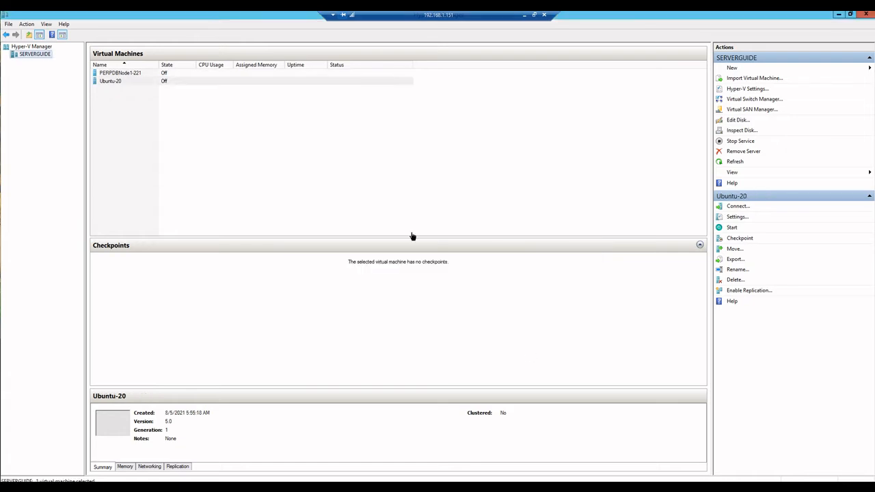
- Connect to the Ubuntu-20 virtual machine and start it
click(120, 86)
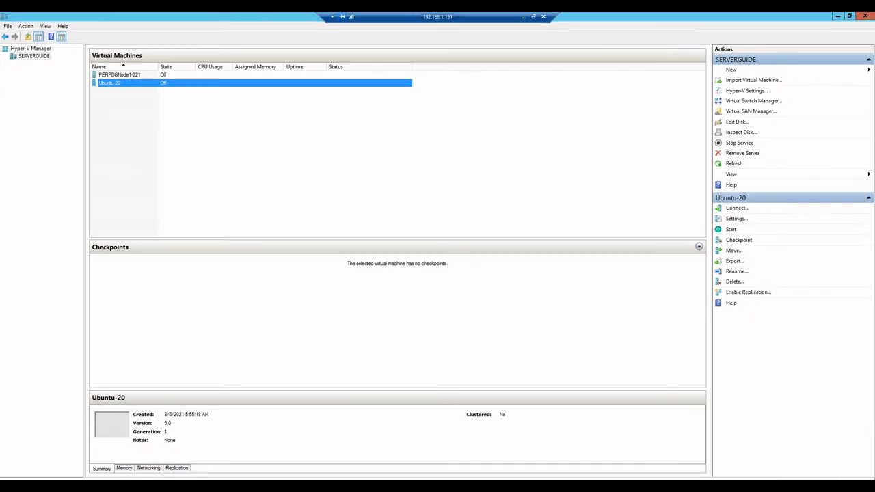
right_click(119, 92)
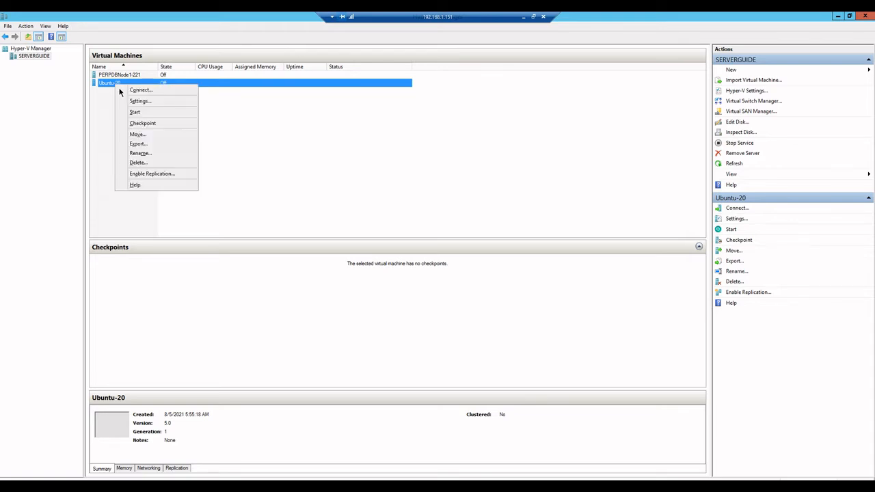
click(158, 93)
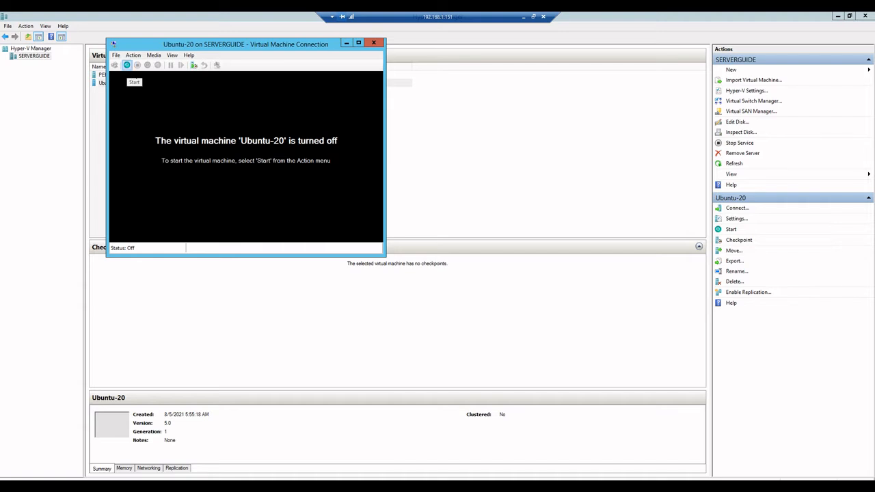
click(127, 65)
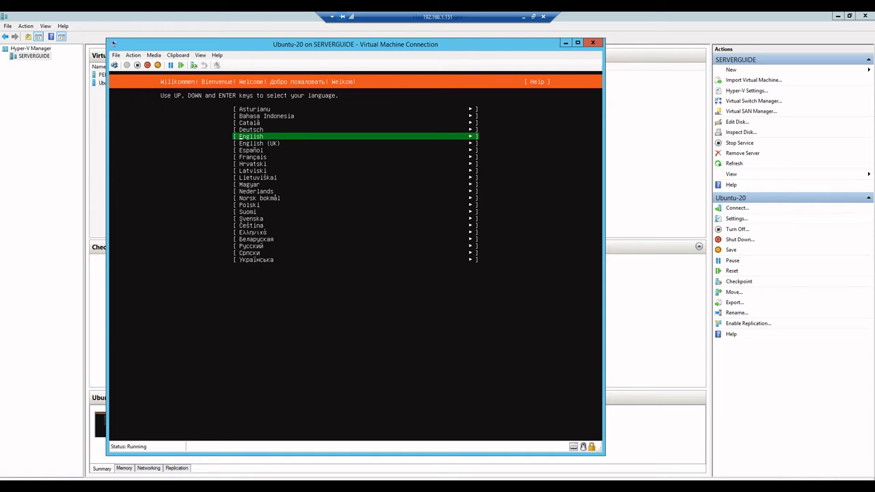
- Choose English as the installer language and accept the English (US) keyboard layout and variant
key(Return)
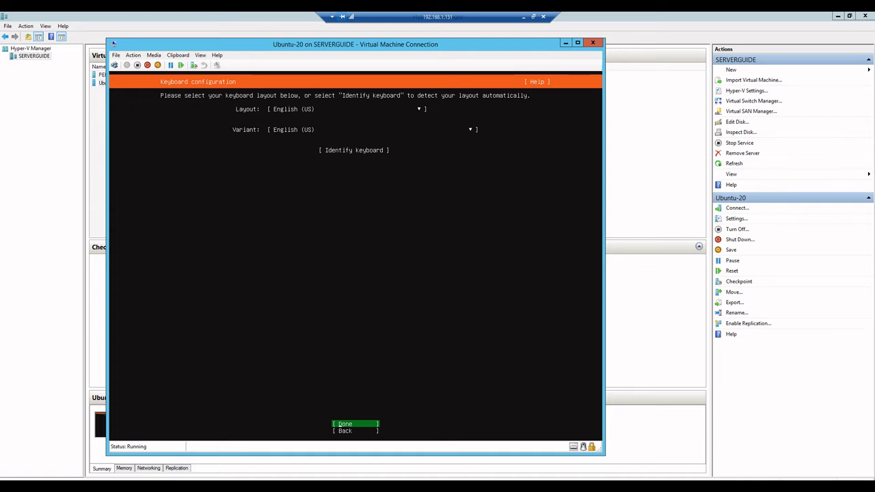
key(Return)
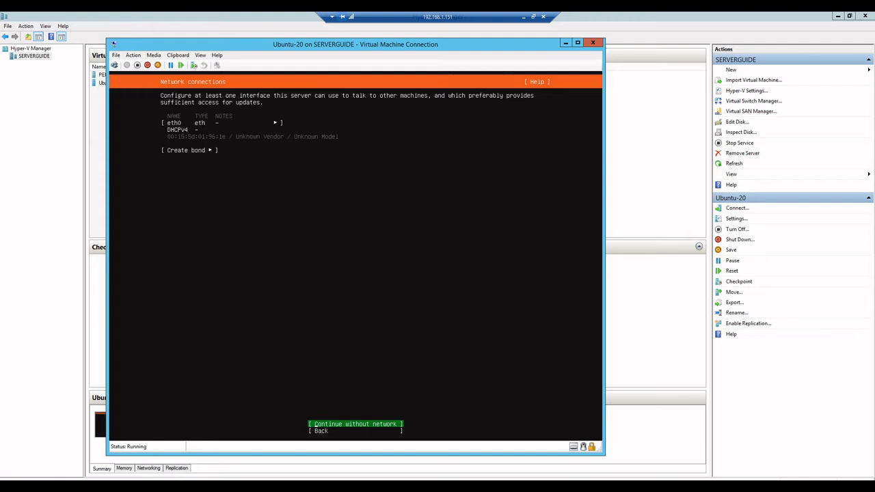
- Edit the IPv4 configuration of the eth0 interface and set its method to Manual
key(Up)
key(Up)
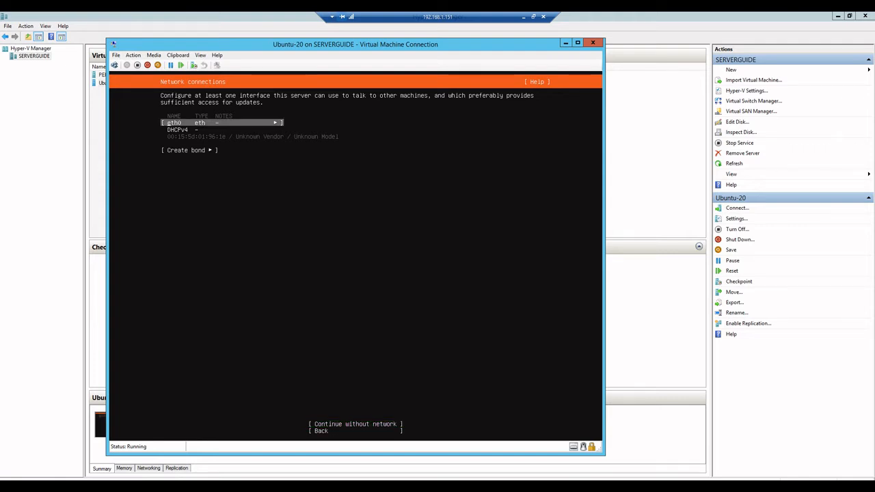
key(Return)
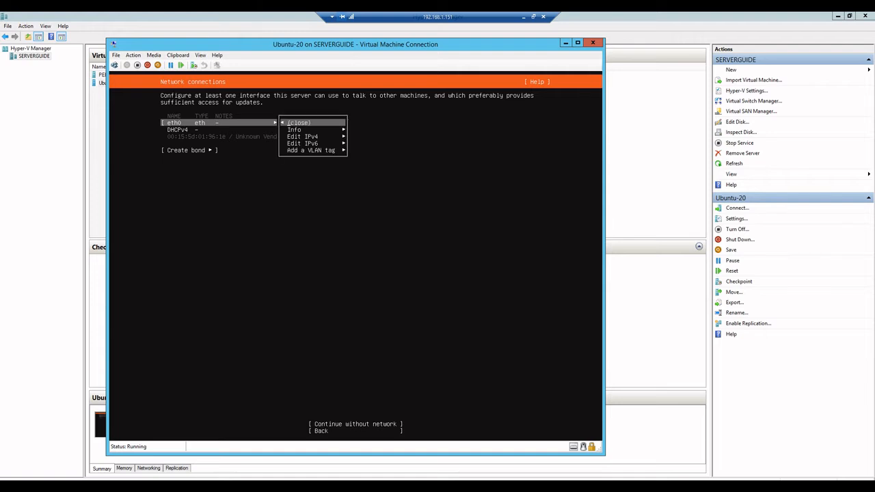
key(Down)
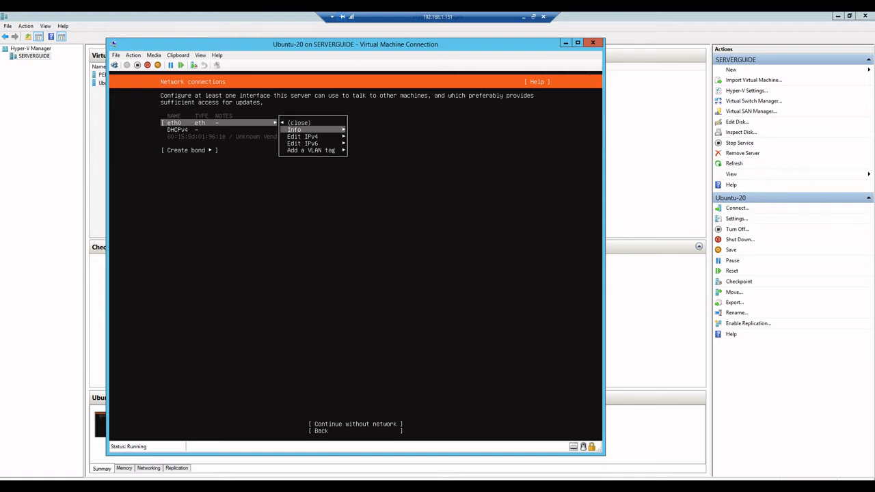
key(Down)
key(Return)
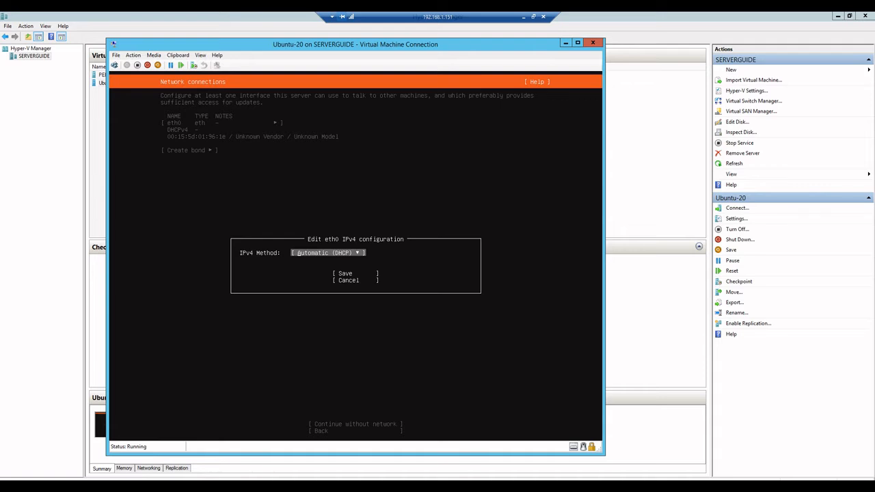
key(Return)
key(Down)
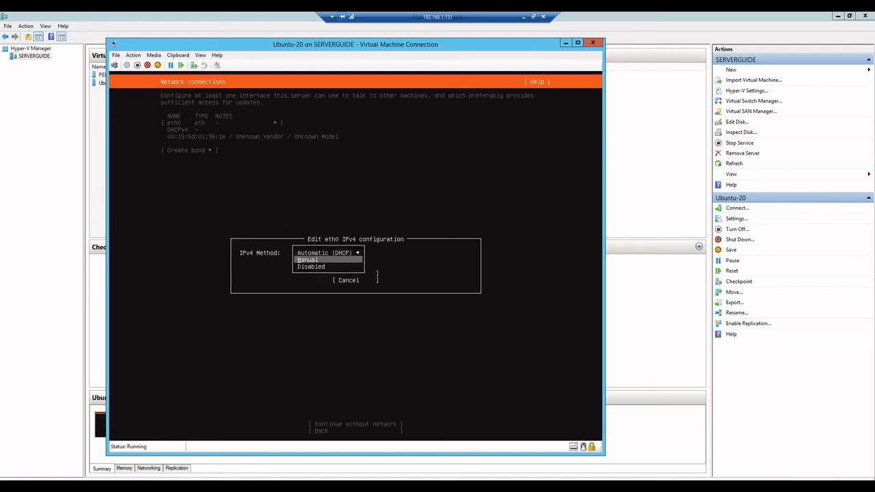
key(Return)
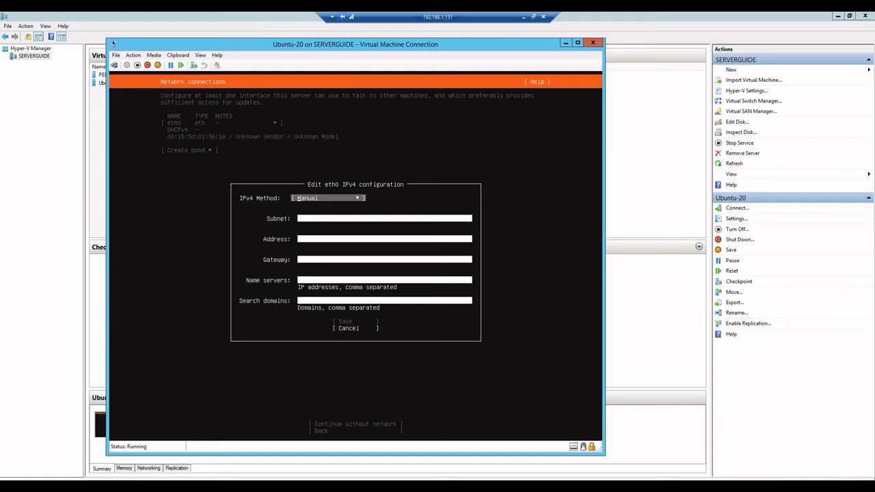
- Set the eth0 subnet to 192.168.1.0/24 and its address to 192.168.1.22
key(Tab)
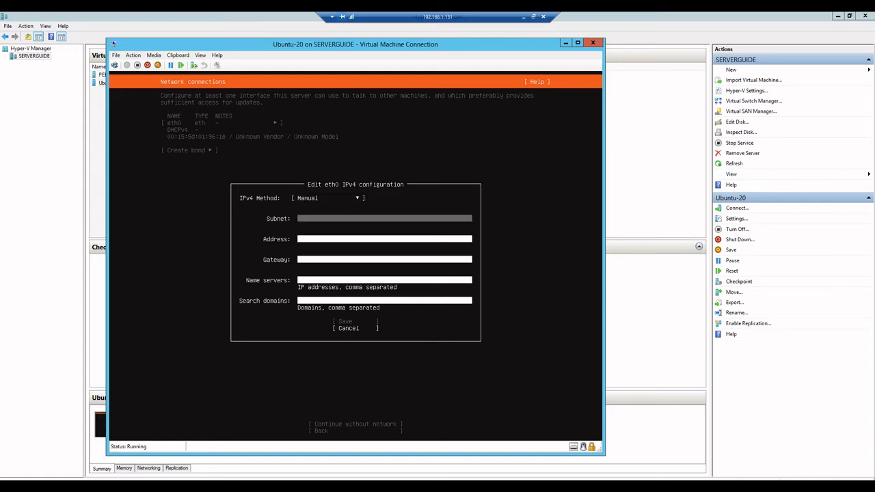
text(192.168.1.0/24)
key(Tab)
text(192.168.)
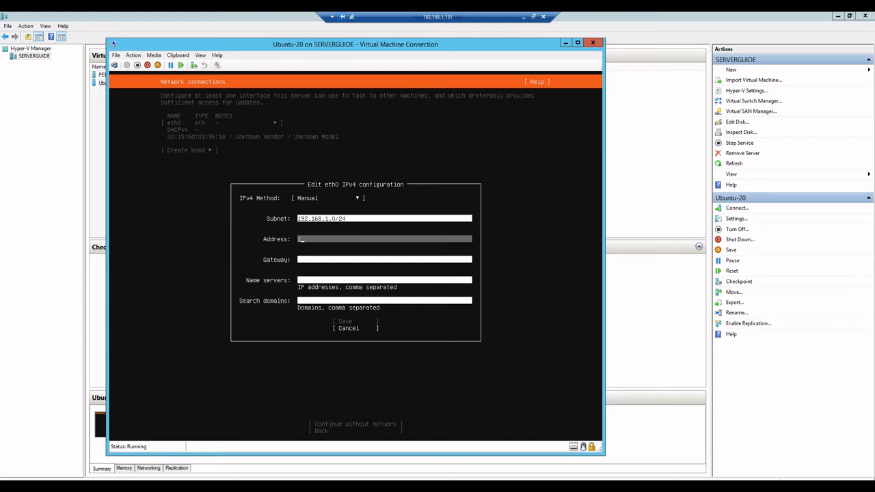
text(1.22)
key(Tab)
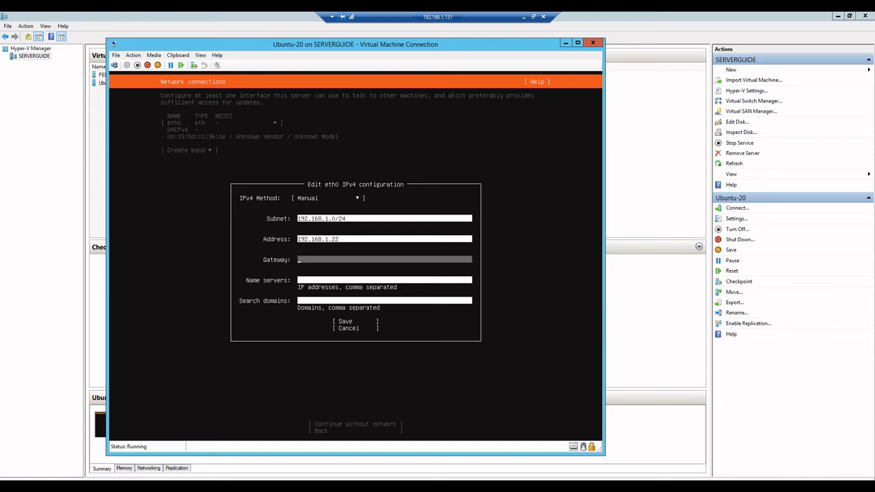
- Set the eth0 gateway to 192.168.1.100 and the name server to 213.42.20.20, and save the IPv4 configuration
text(192.168.1.100)
key(Tab)
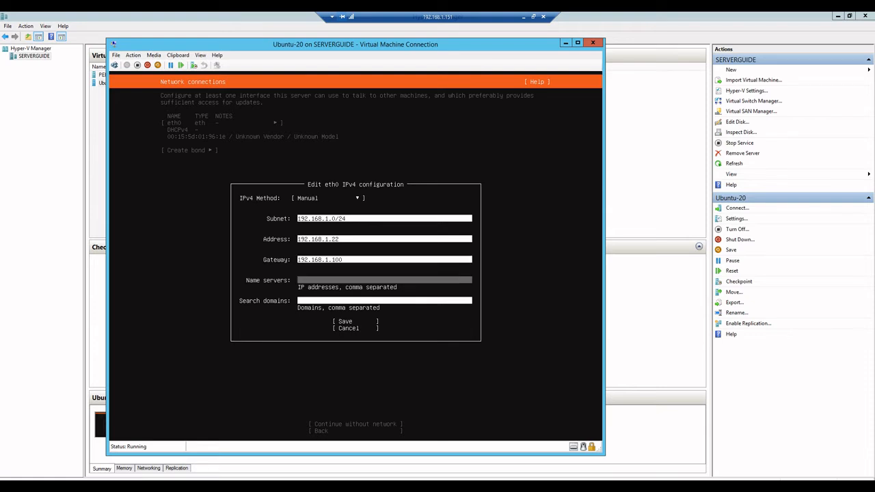
text(8)
text(13.42.20.20)
key(Tab)
key(Tab)
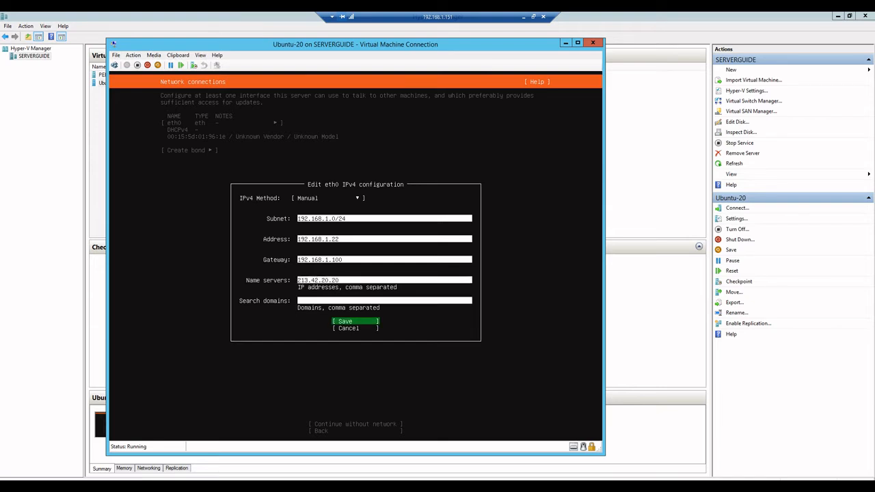
key(Return)
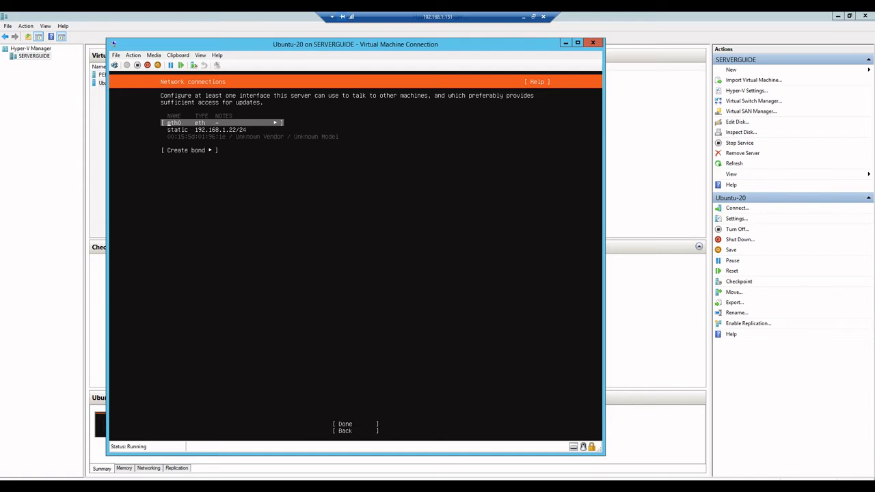
- Accept the network connections, and continue with a blank proxy address and the default Ubuntu archive mirror
key(Down)
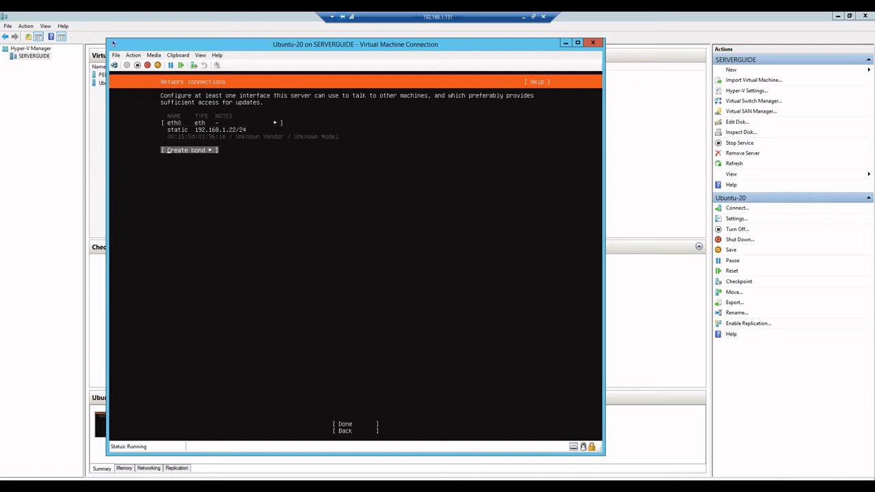
key(Tab)
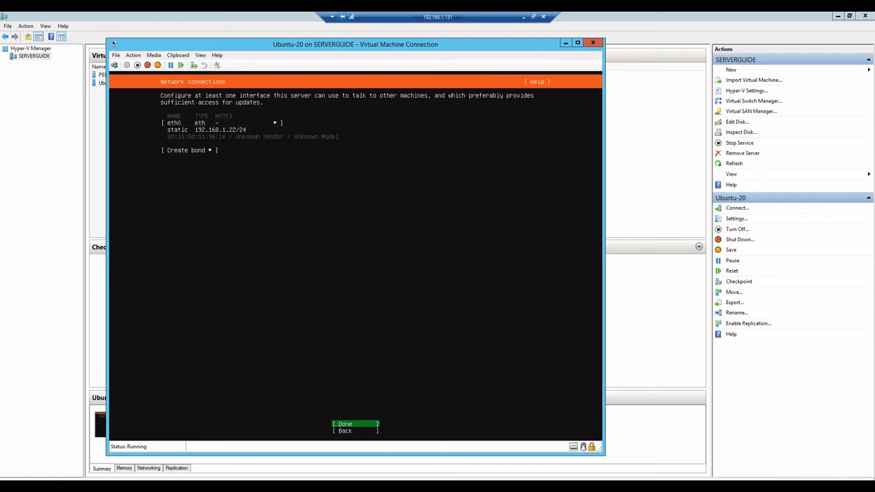
key(Return)
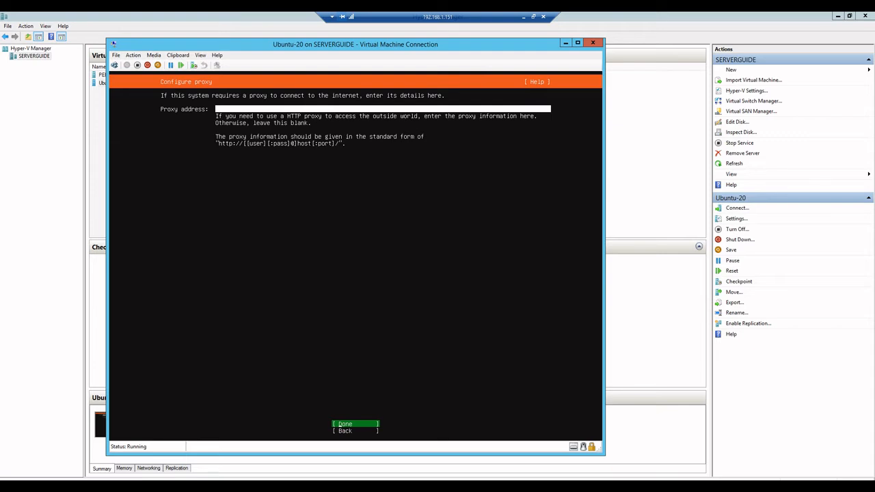
key(Return)
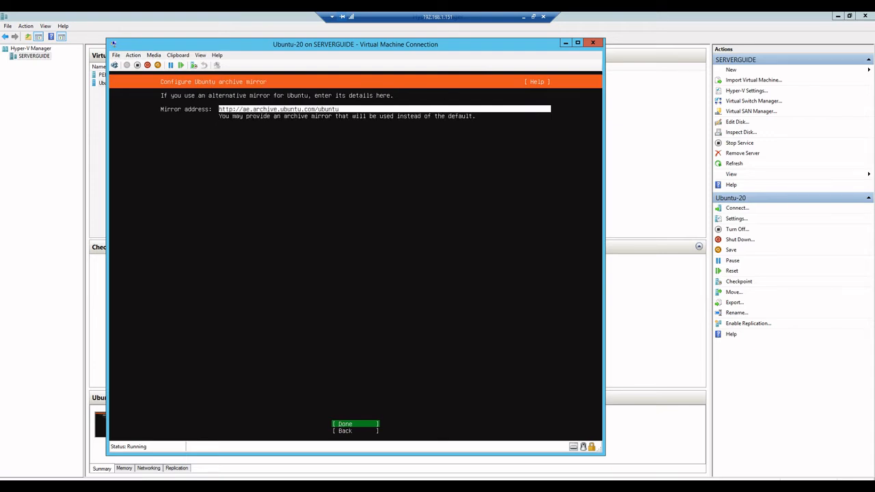
key(Return)
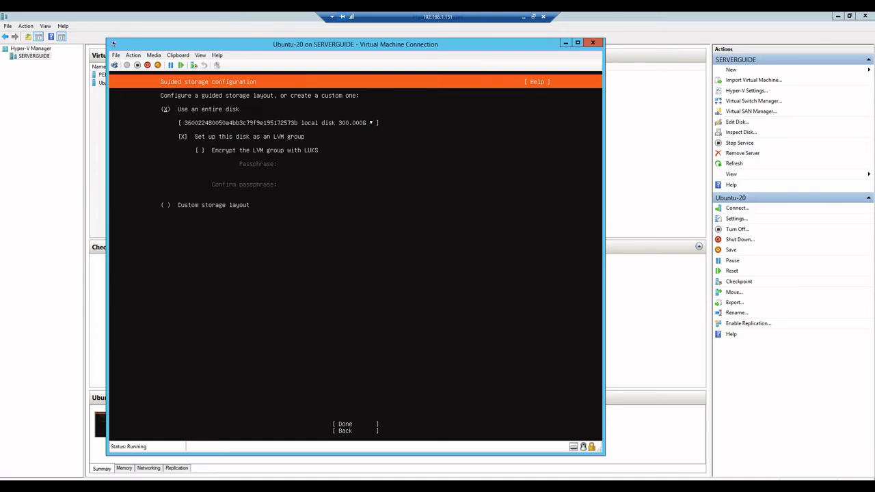
- Disable the LVM group setup and continue with the custom storage layout
key(Tab)
key(Tab)
key(space)
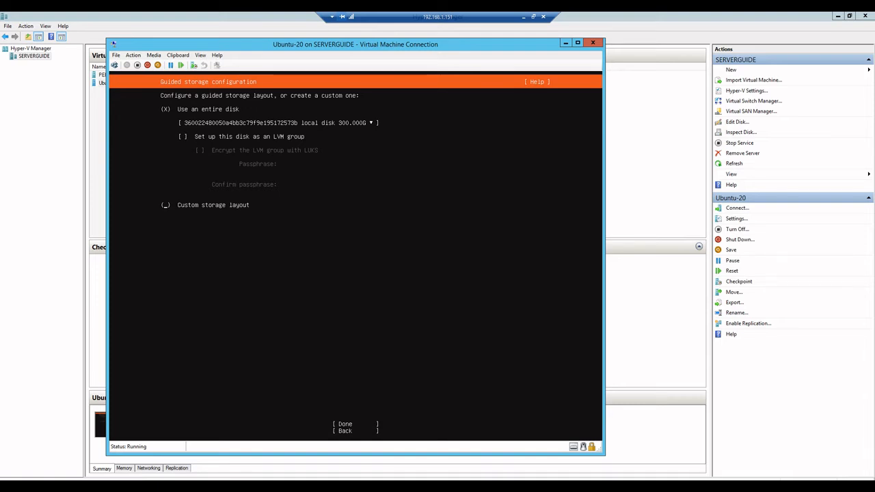
key(space)
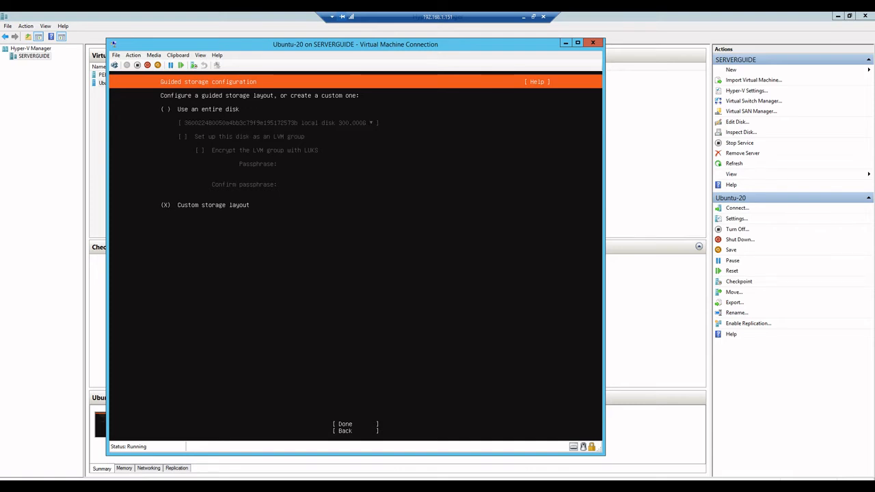
key(Tab)
key(Return)
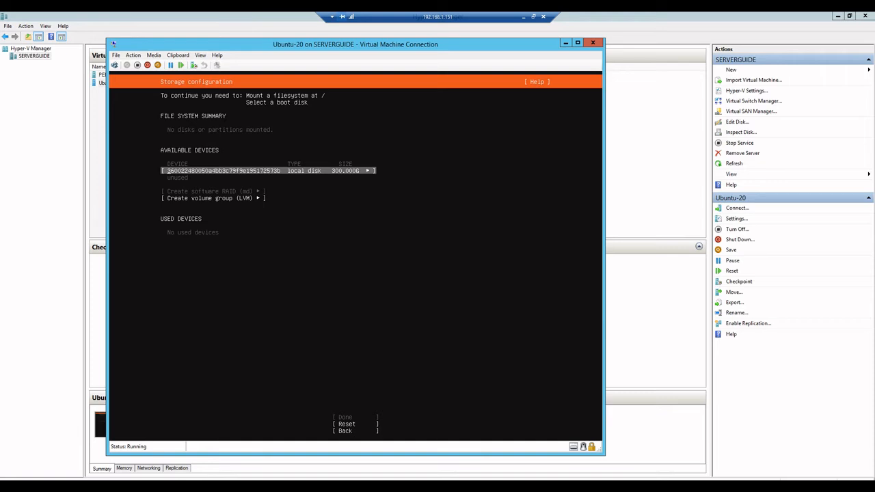
- Add a 20G GPT partition to the local disk, formatted as ext4 and mounted at /boot
key(Return)
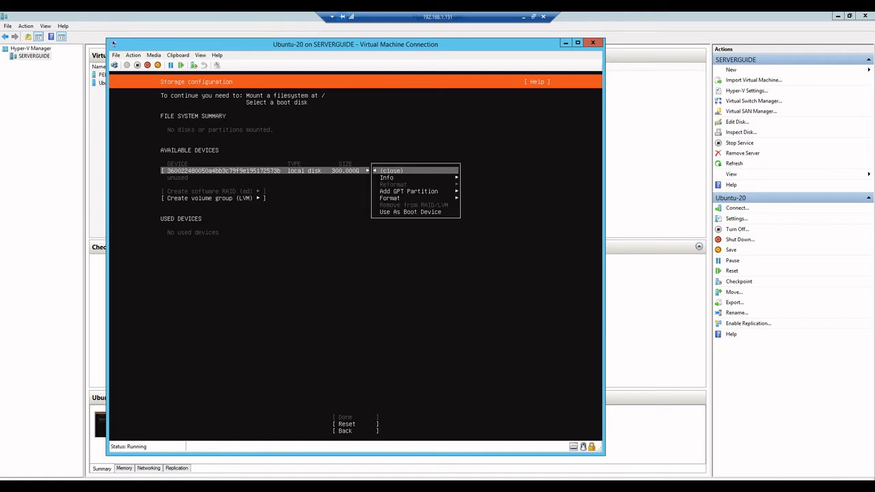
key(Down)
key(Down)
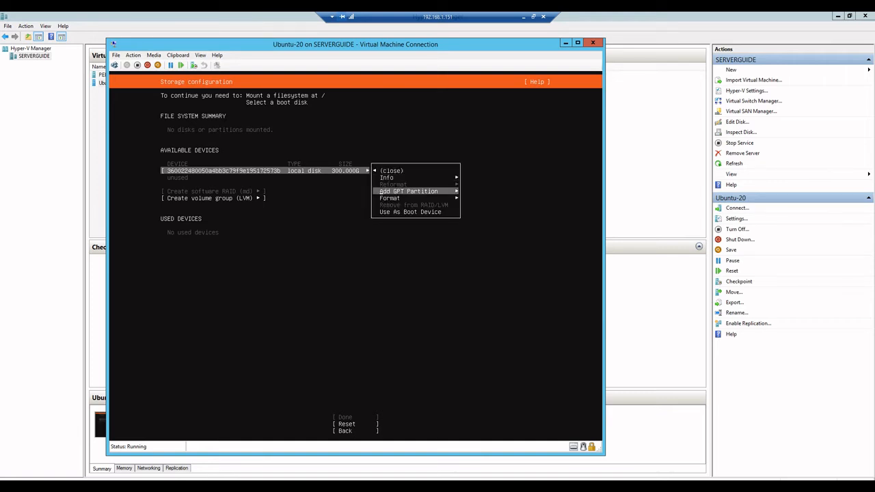
key(Return)
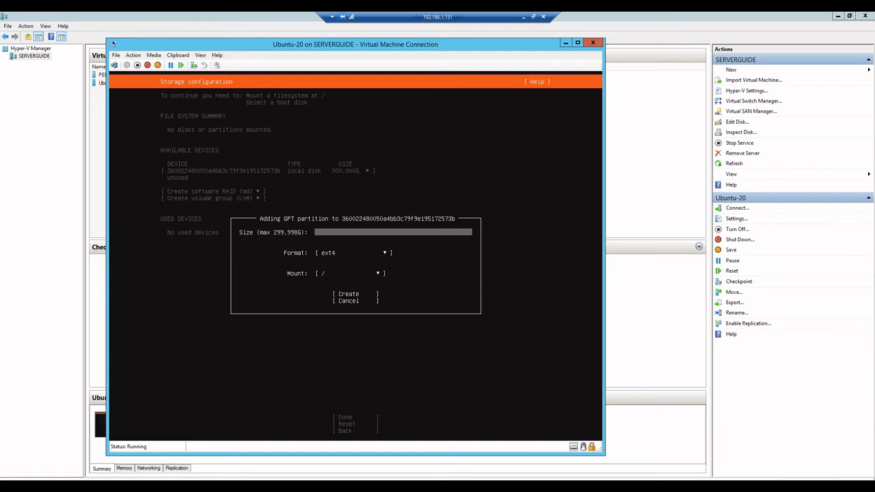
text(20G)
key(Tab)
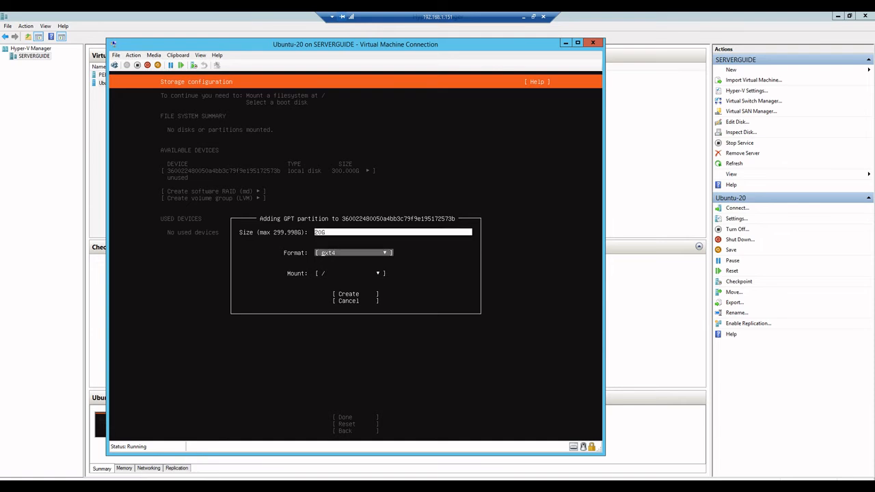
key(Tab)
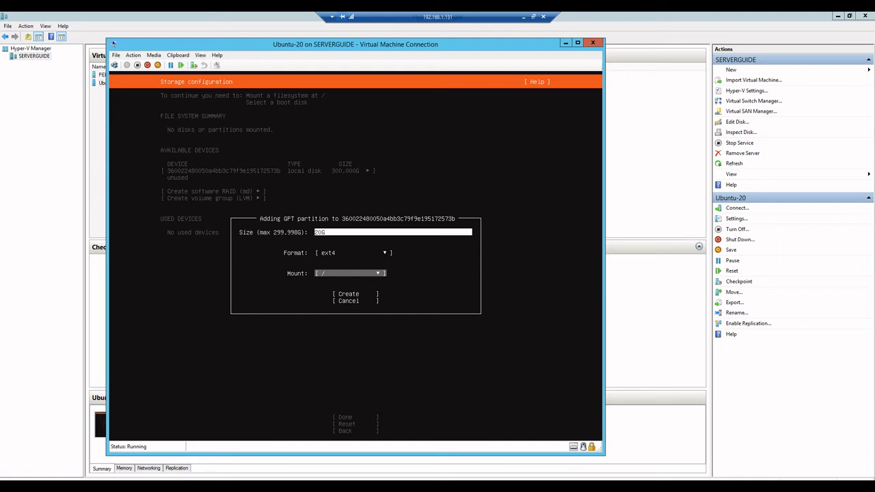
key(Return)
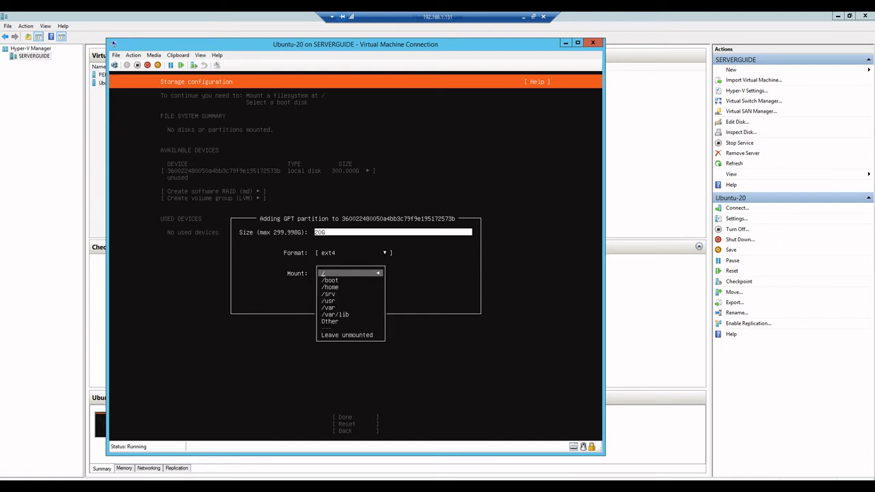
key(Down)
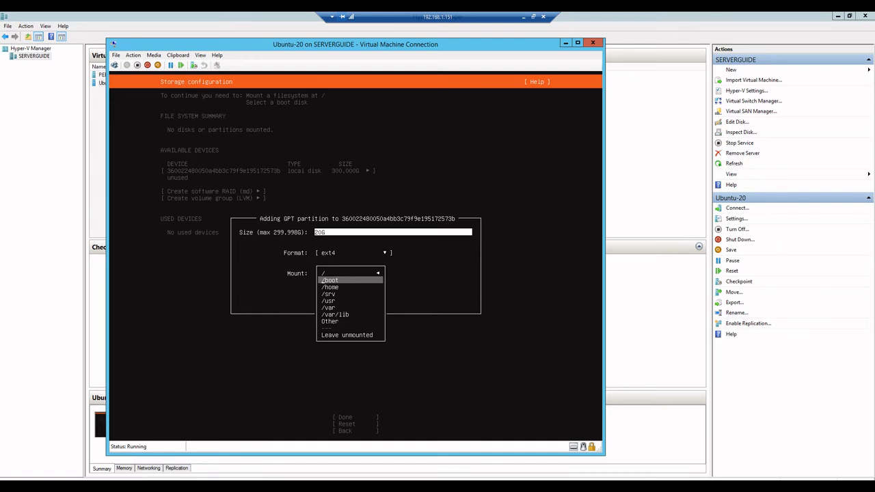
key(Return)
key(Down)
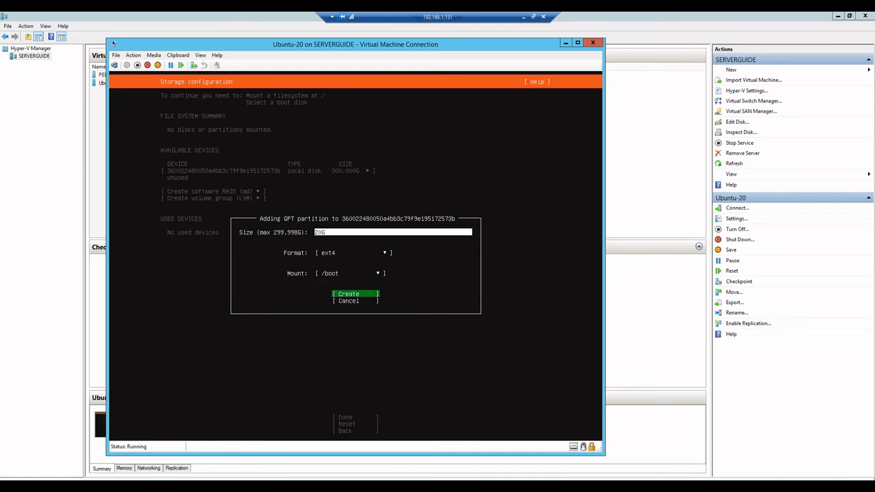
key(Return)
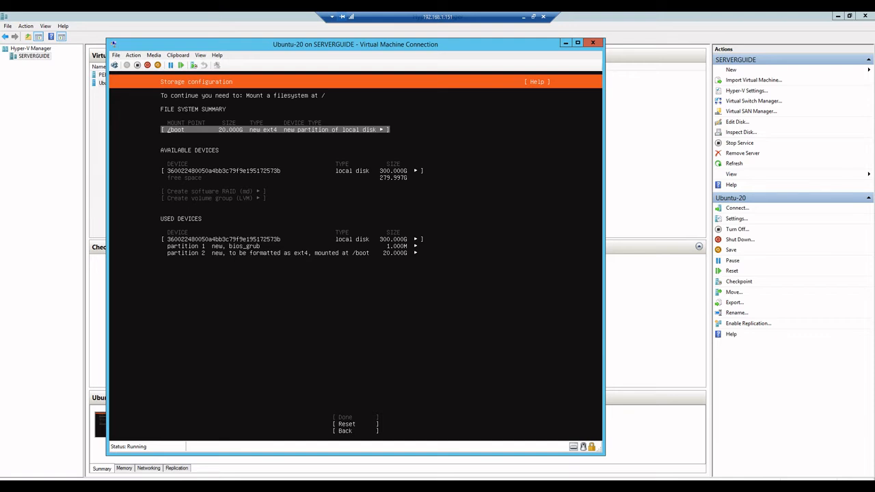
- Add a 10G GPT partition formatted as swap in the local disk's free space
key(Down)
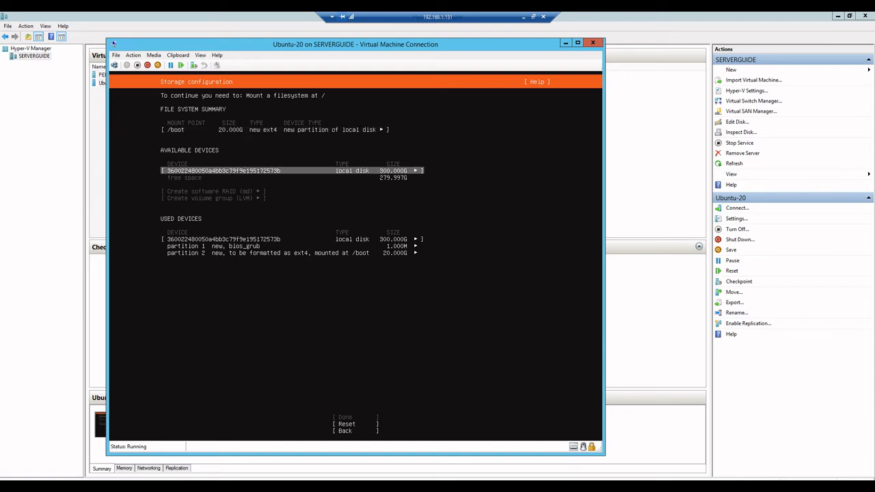
key(Down)
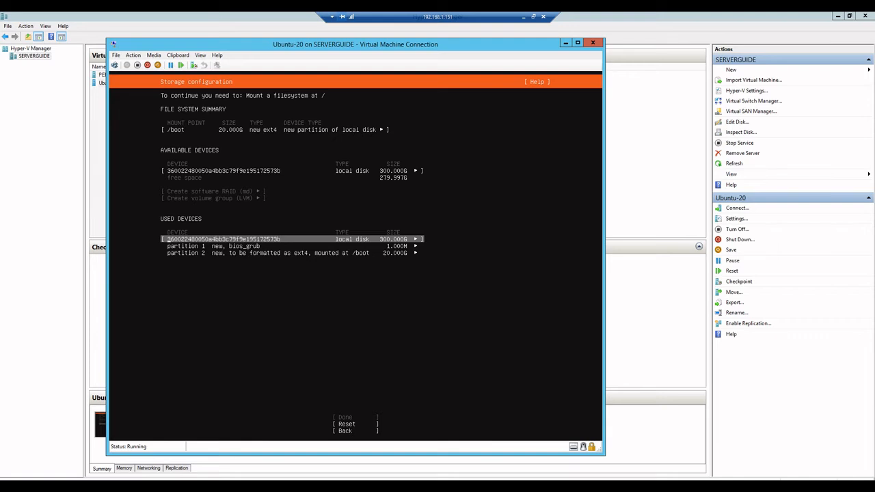
key(Up)
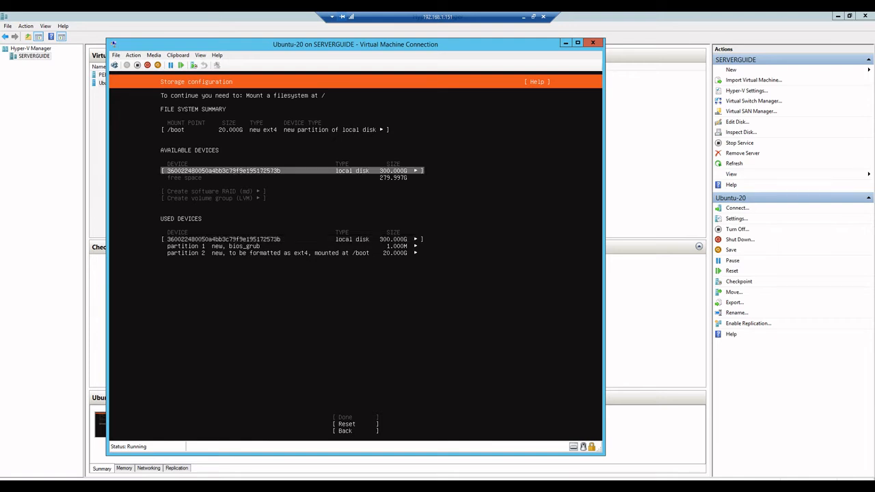
key(Return)
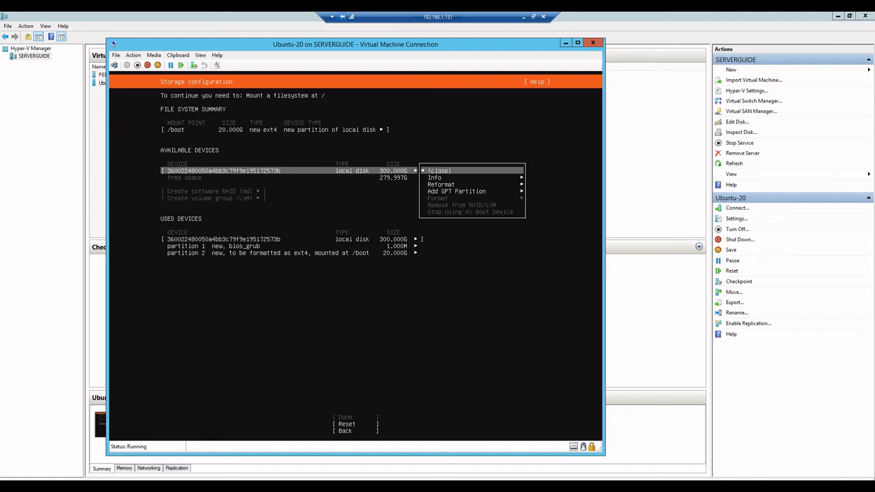
key(Down)
key(Down)
key(Down)
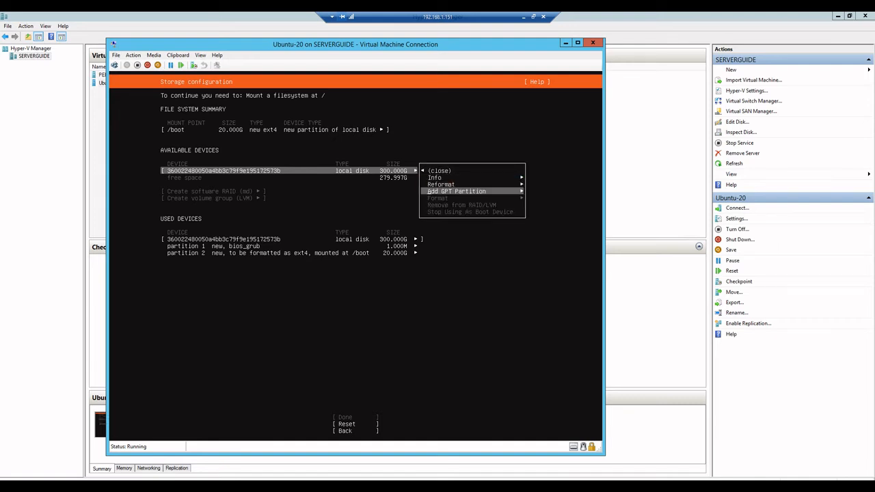
key(Return)
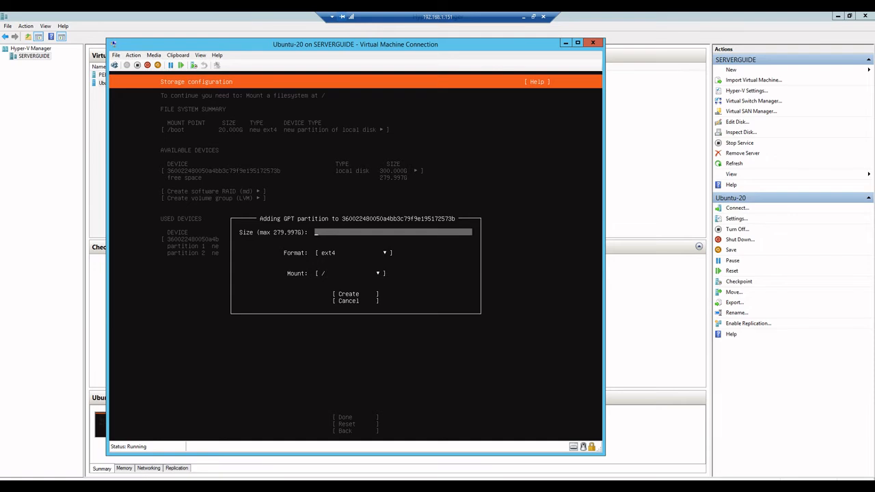
text(10G)
key(Tab)
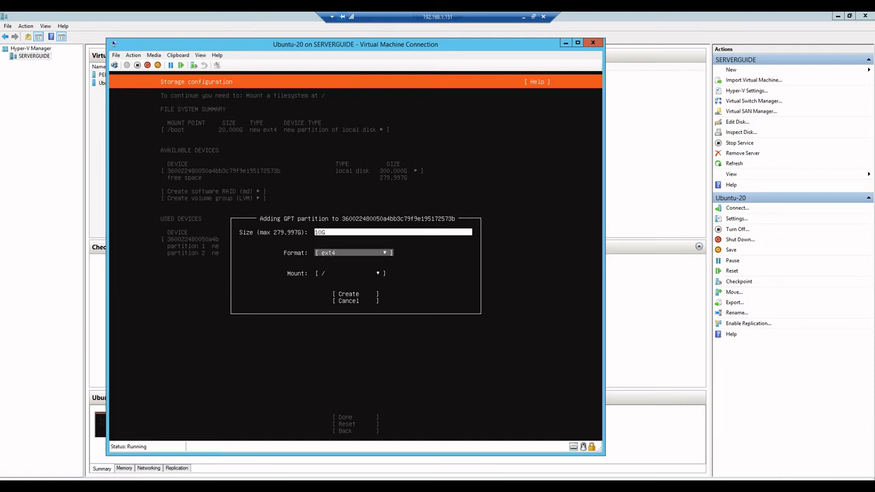
key(Return)
key(Down)
key(Down)
key(Down)
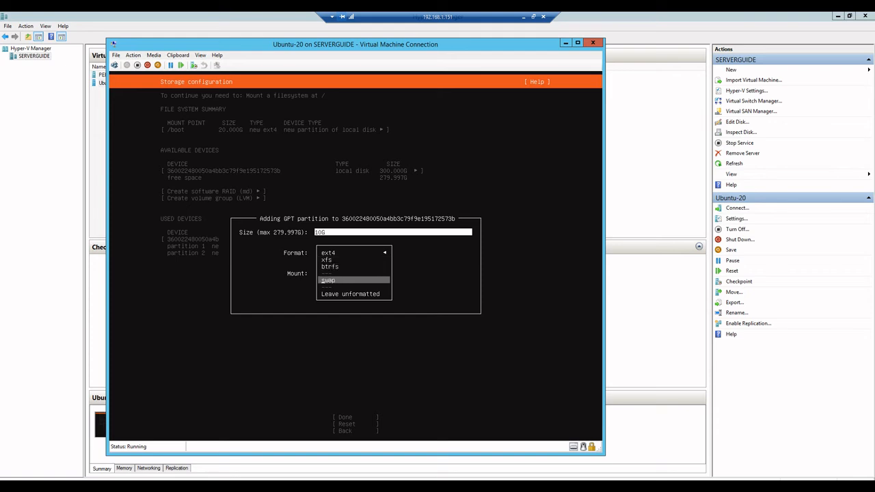
key(Return)
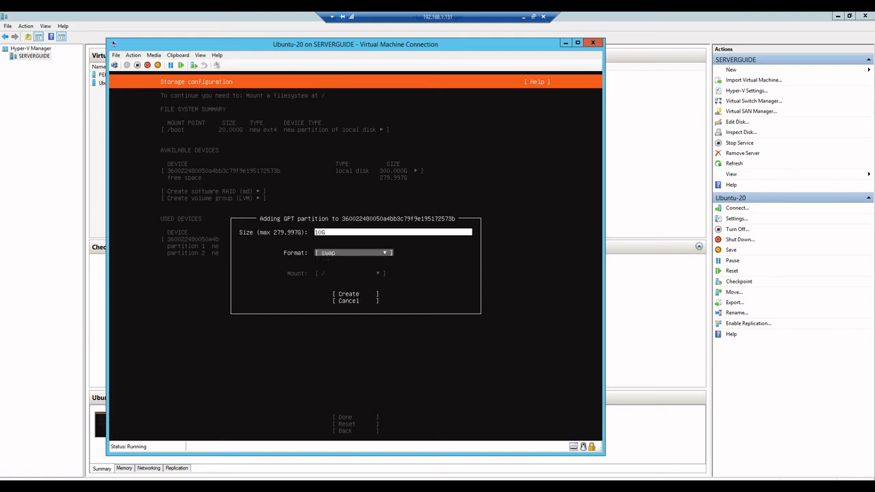
key(Tab)
key(Return)
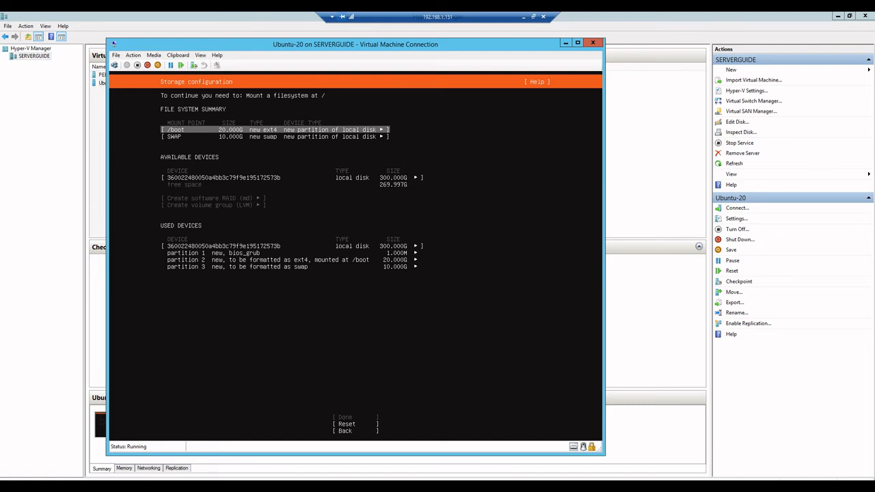
- Add a GPT partition using all remaining free space on the local disk, formatted as ext4 and mounted at /
key(Down)
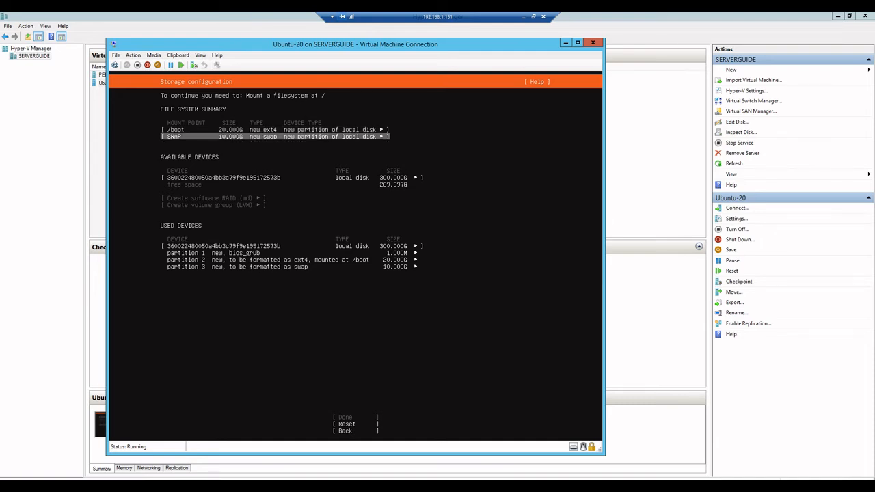
key(Down)
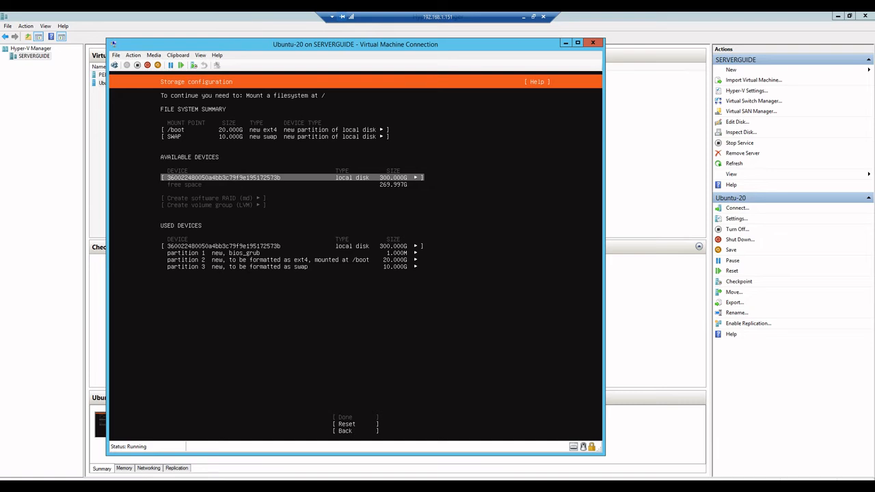
key(Return)
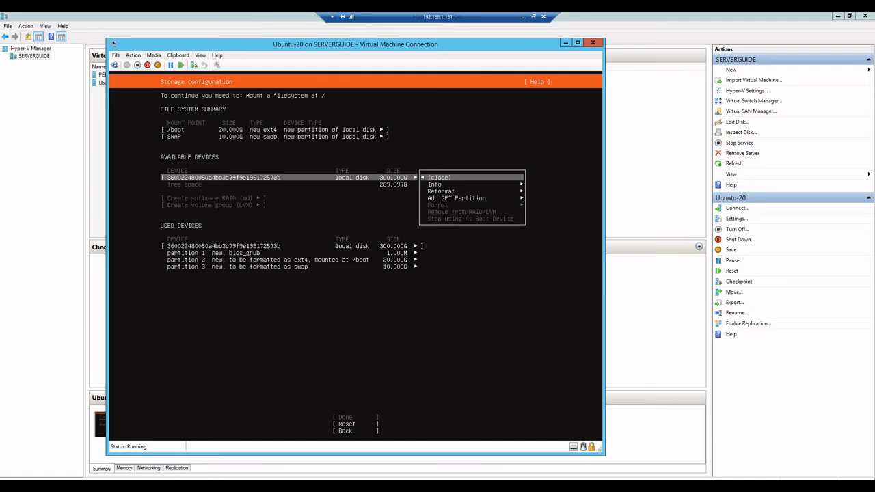
key(Down)
key(Down)
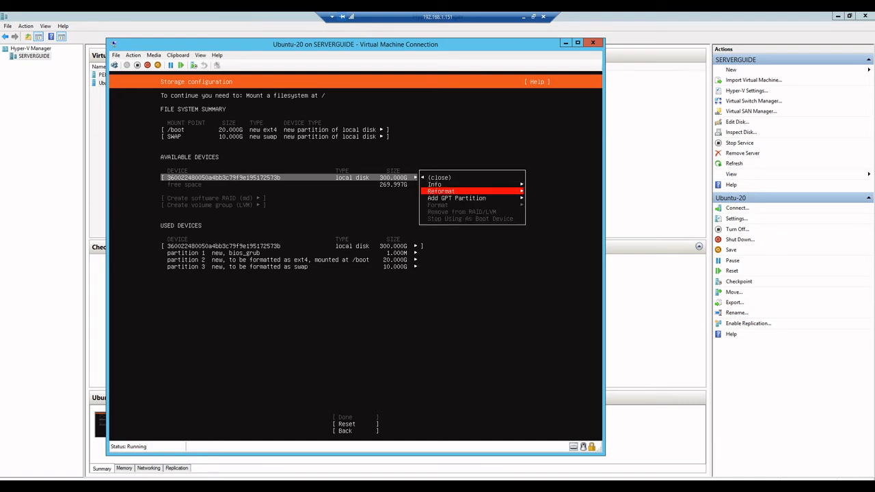
key(Down)
key(Return)
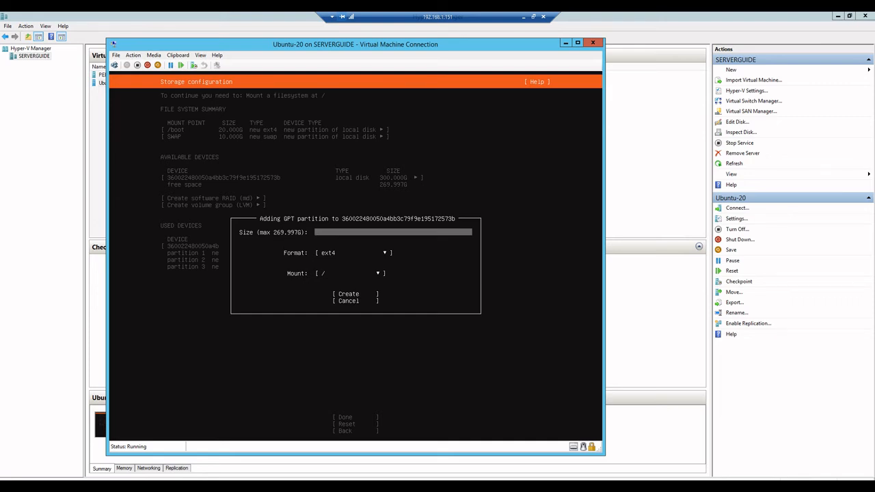
key(Tab)
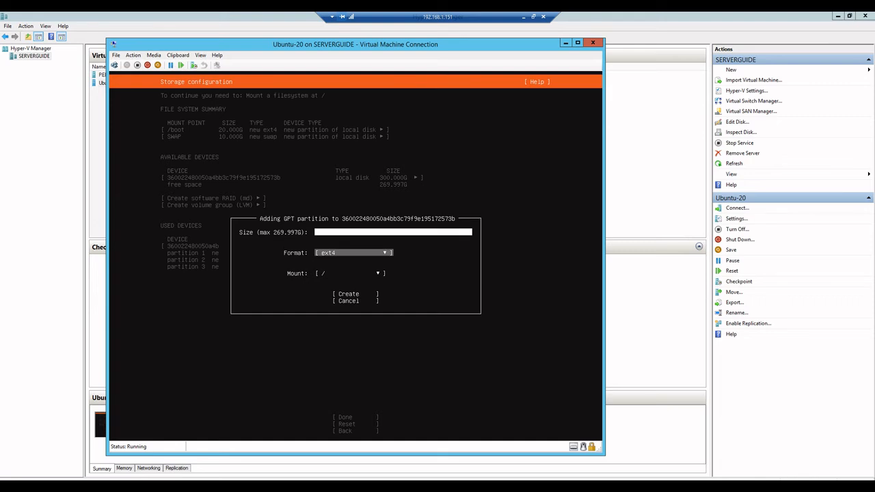
key(Tab)
key(Tab)
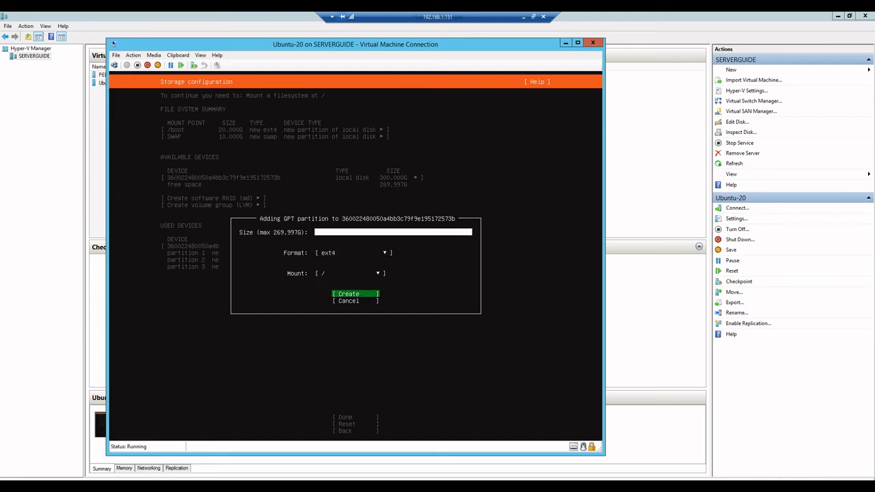
key(Return)
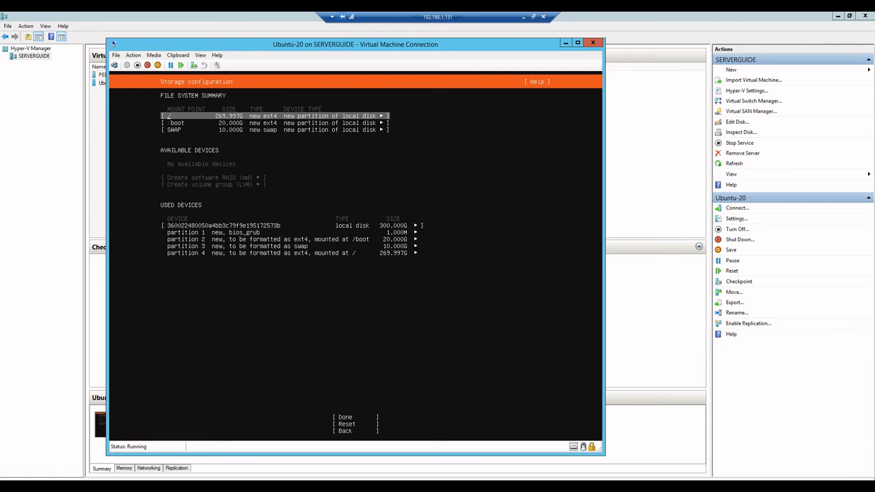
- Accept the storage configuration and confirm the destructive formatting to begin the installation
key(Down)
key(Down)
key(Down)
key(Down)
key(Down)
key(Down)
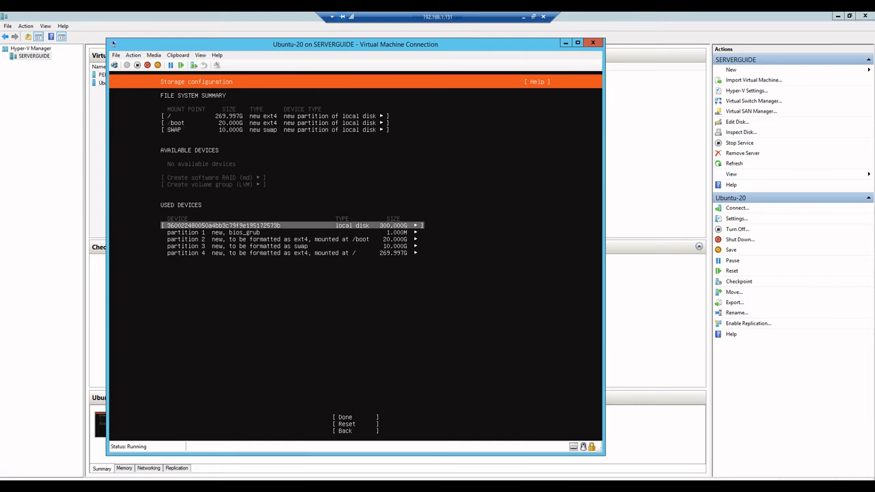
key(Down)
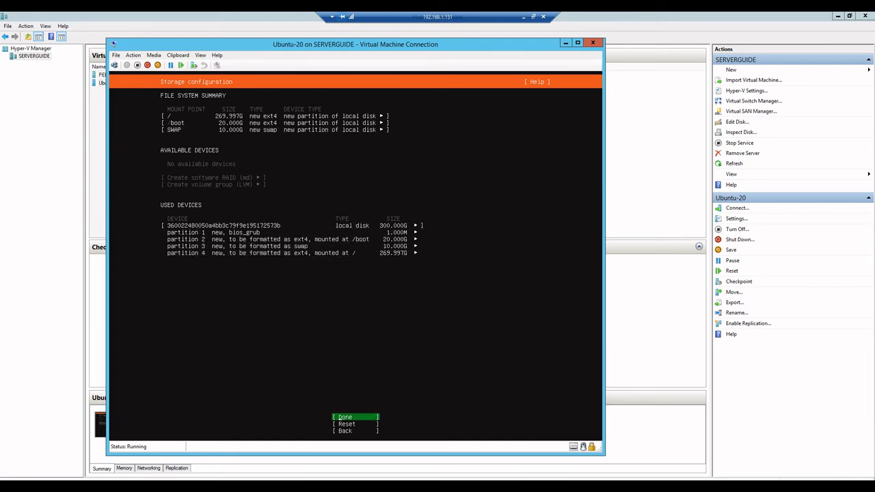
key(Return)
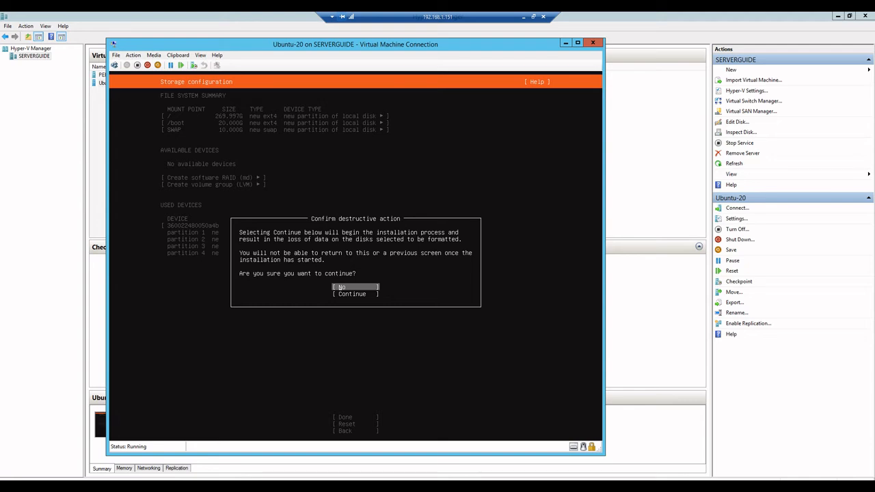
key(Down)
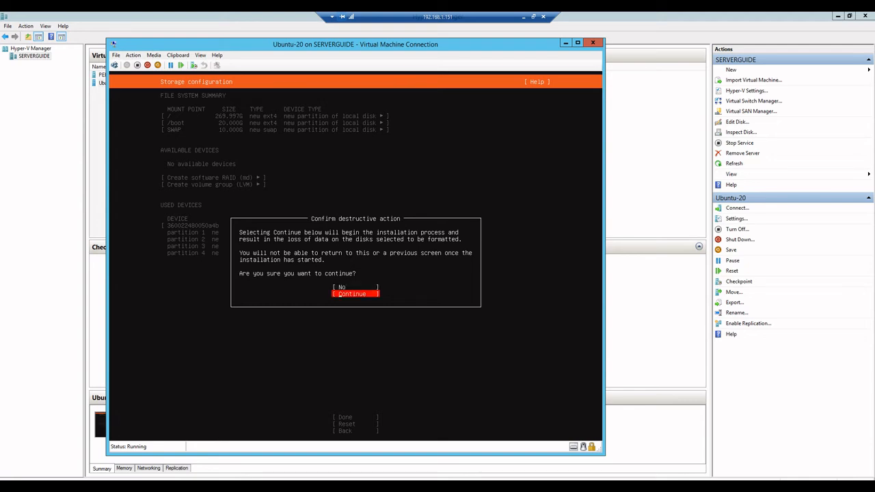
key(Return)
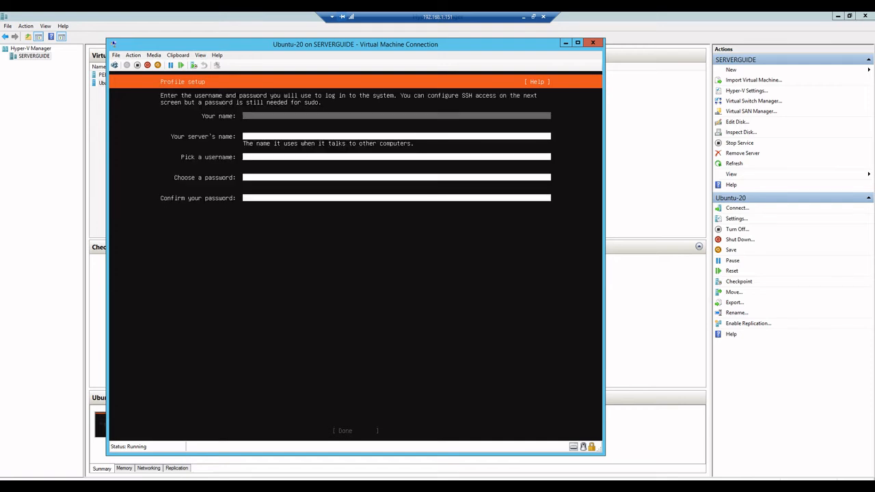
- Set the profile name to Ubuntu-20 and the server's name to ubuntu20
text(Ubuntu-20)
key(Tab)
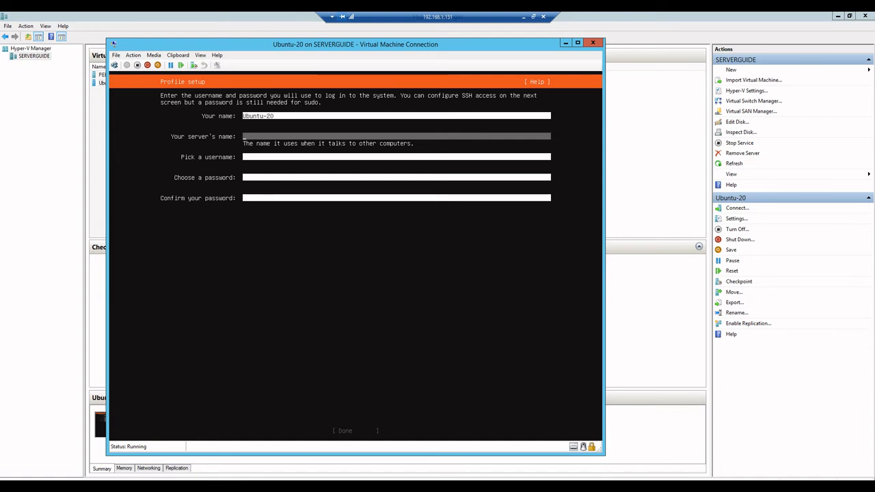
text(ubunut)
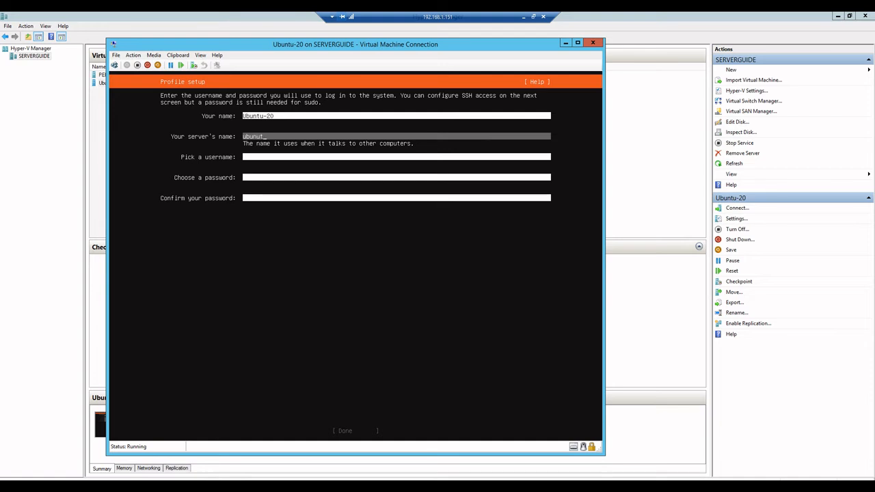
key(BackSpace)
key(BackSpace)
text(tu20)
key(Tab)
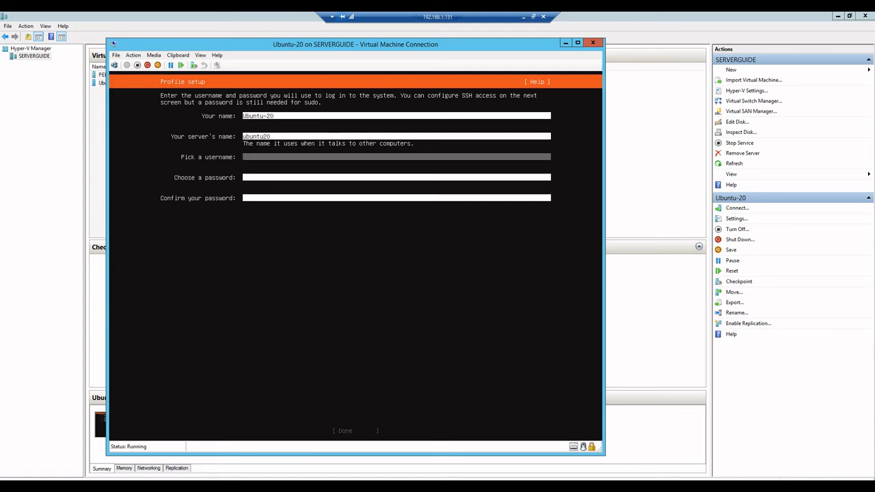
- Set the username to administrator, enter and confirm the account password, and submit the profile
text(administrator)
key(Tab)
text(*)
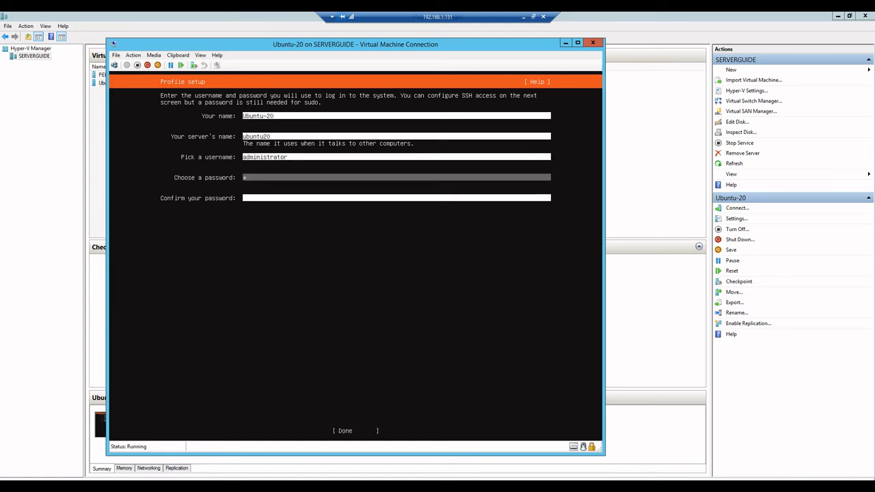
text(*****)
key(Tab)
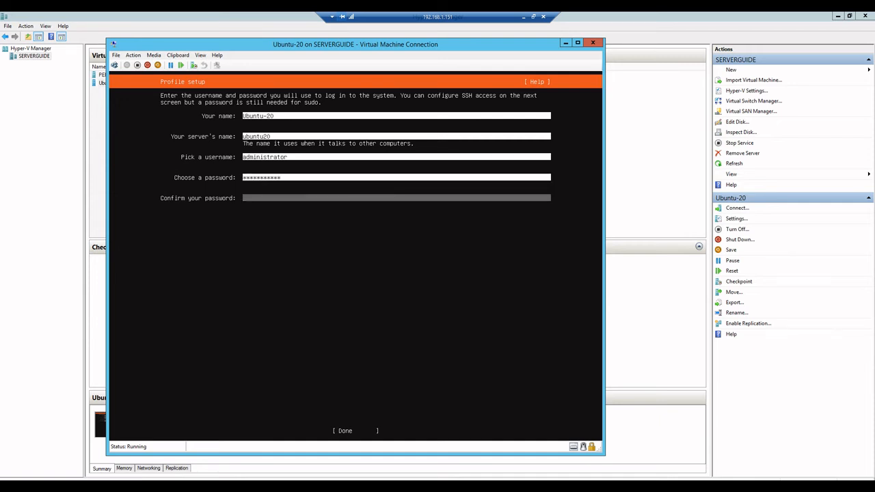
text(**********)
key(Tab)
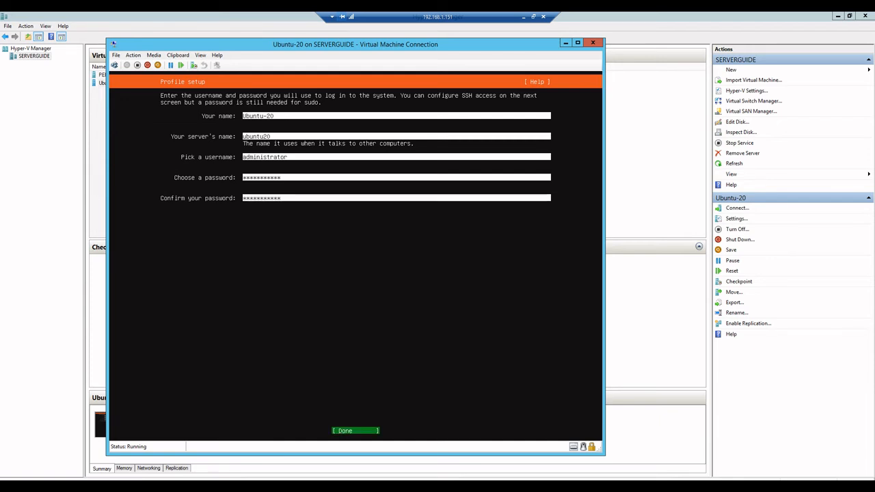
key(Return)
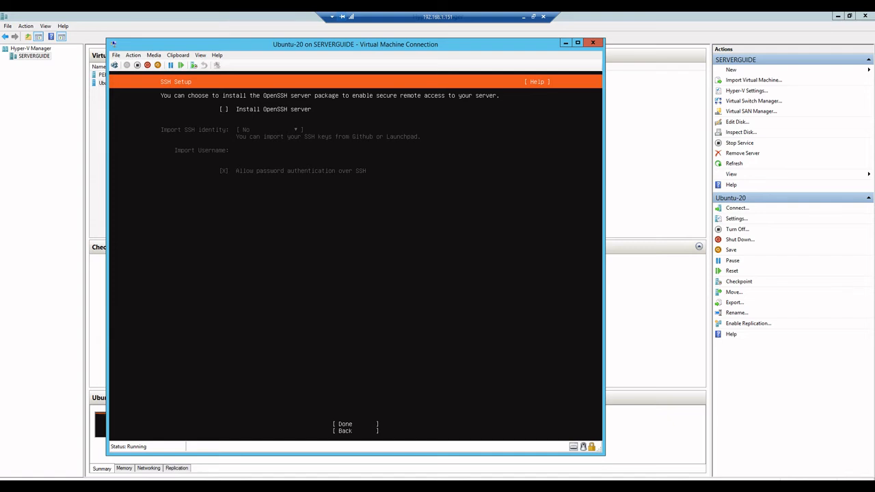
- Enable installation of the OpenSSH server without importing an SSH identity, and continue without selecting any featured server snaps
key(space)
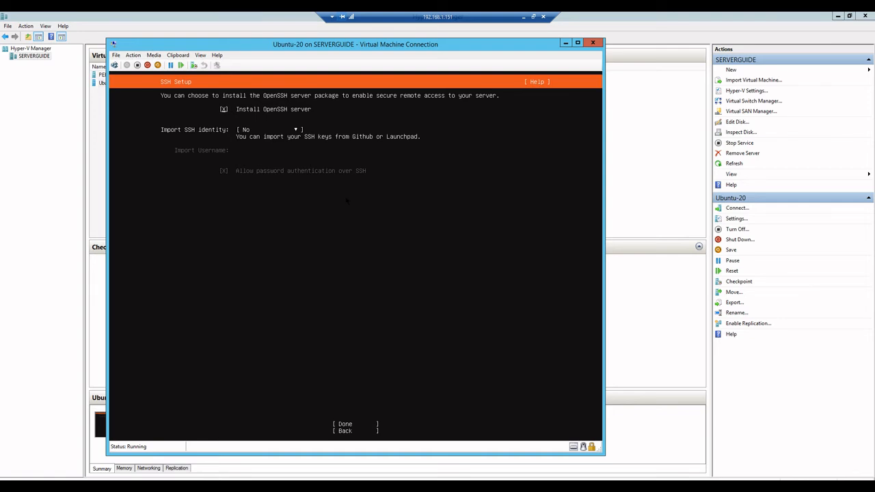
key(Return)
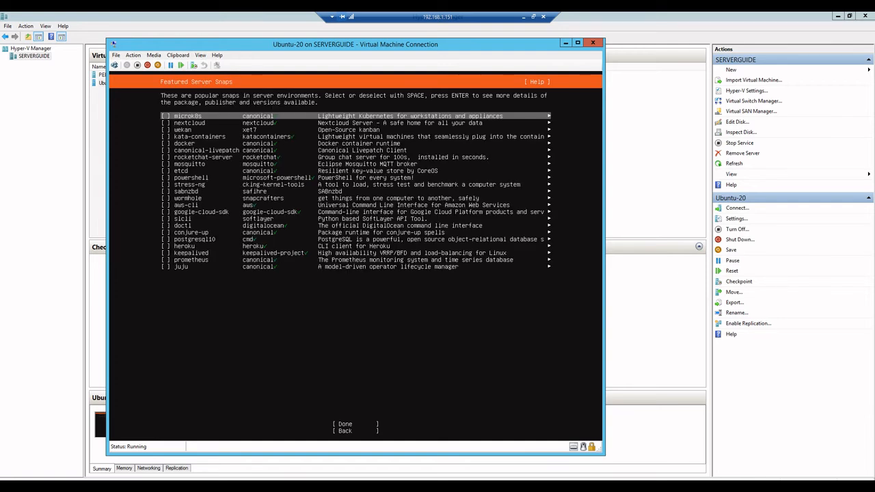
key(Tab)
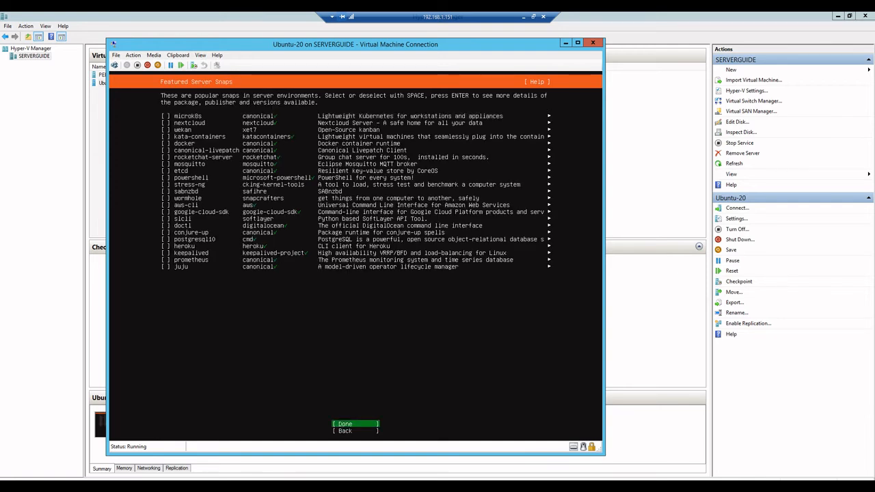
key(Return)
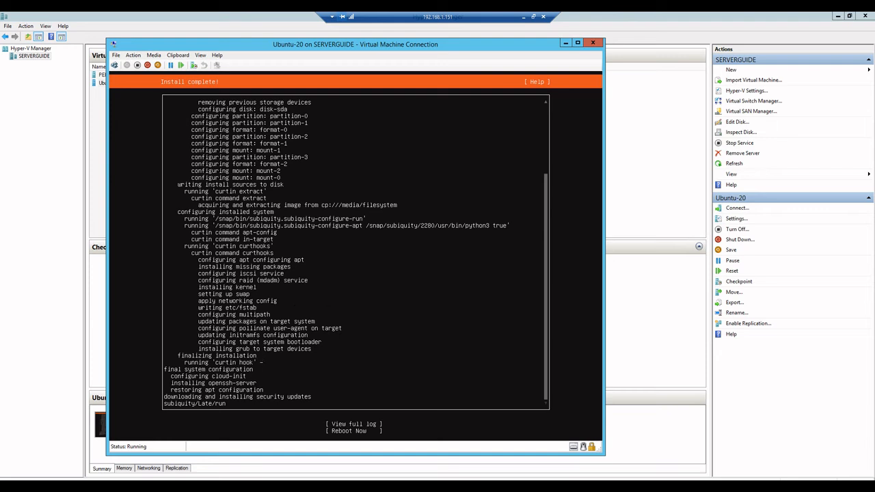
- Reboot the virtual machine from the completed installer
key(Tab)
key(Tab)
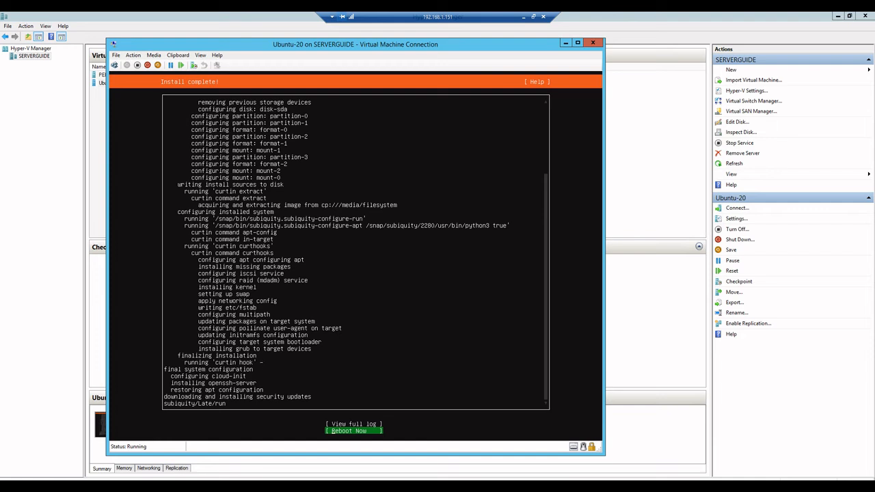
key(Return)
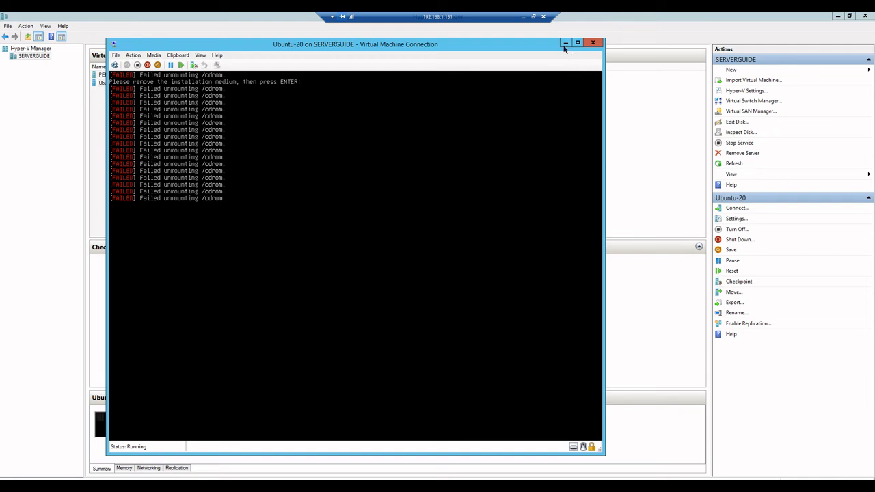
- Turn off the Ubuntu-20 virtual machine in Hyper-V Manager and confirm the power-off
drag(463, 47, 793, 68)
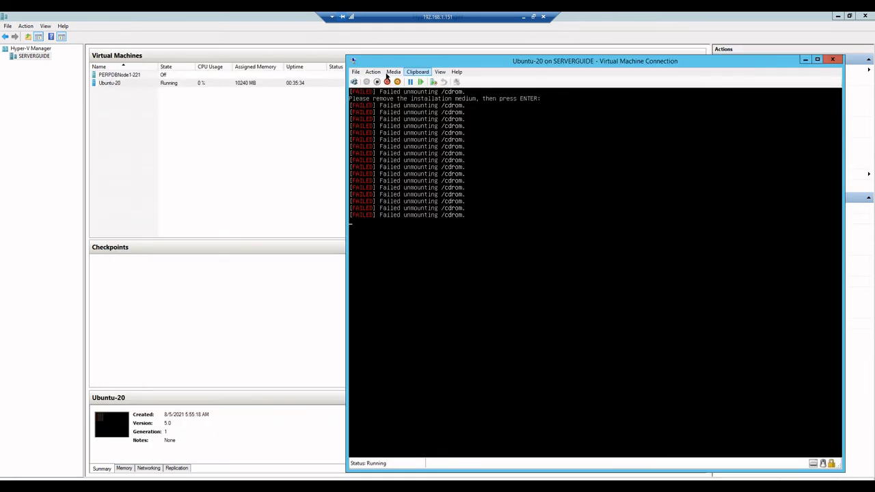
click(121, 84)
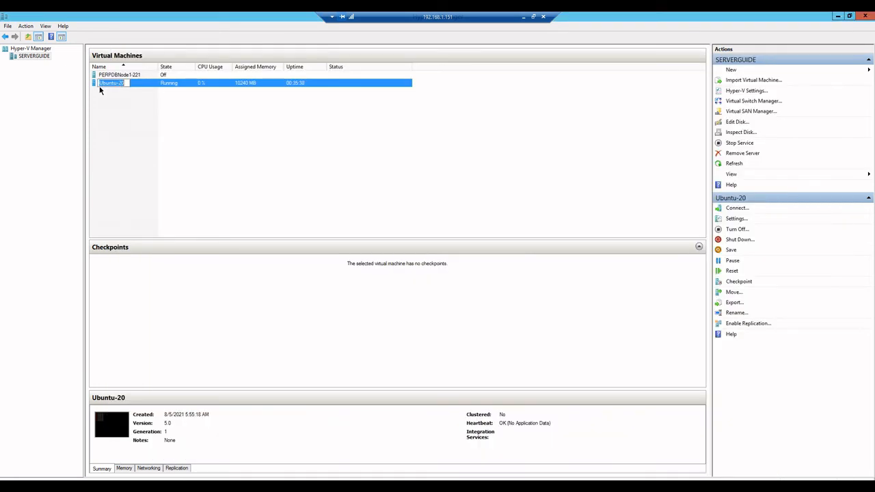
right_click(100, 88)
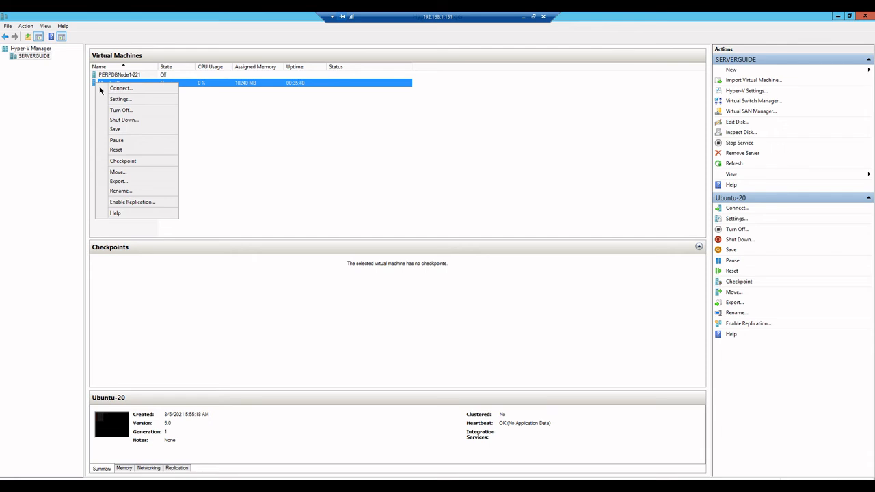
click(123, 113)
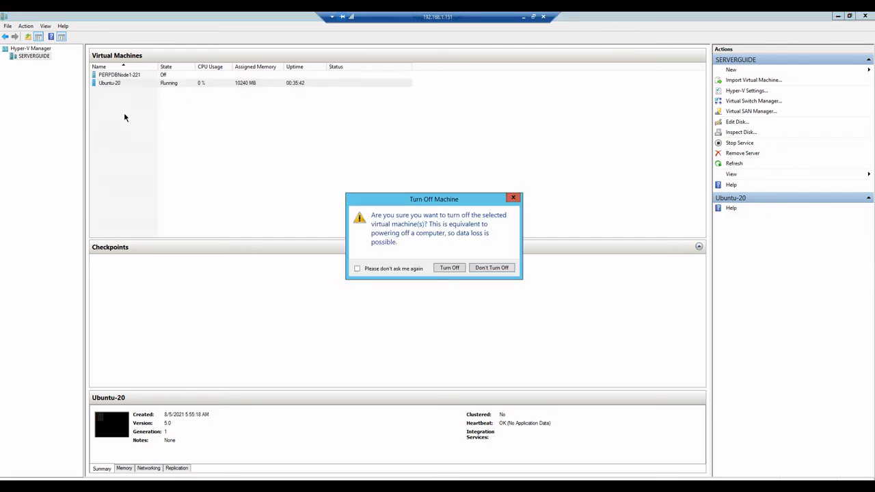
click(455, 269)
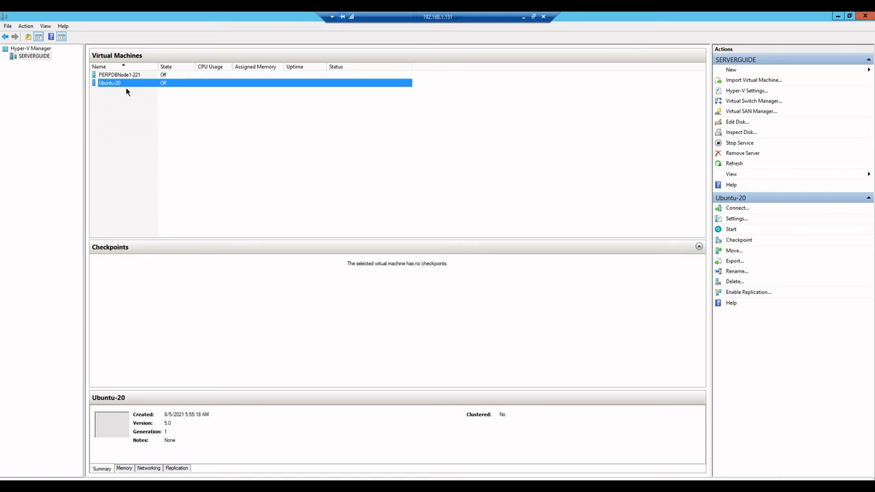
- Start the Ubuntu-20 virtual machine and move its console window over the virtual machine list
right_click(126, 92)
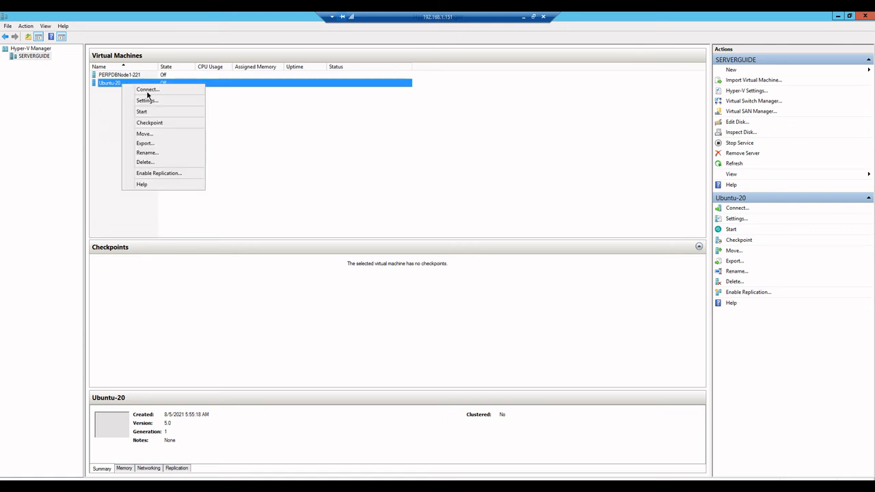
click(154, 113)
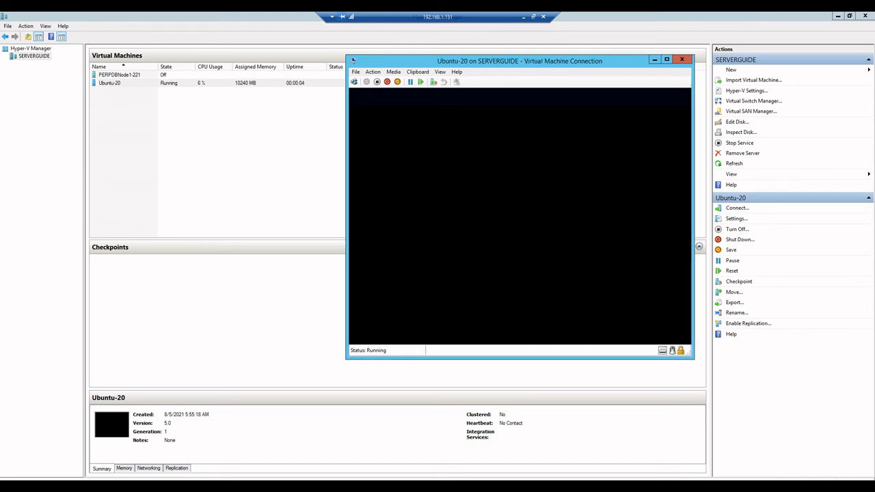
drag(539, 69, 333, 71)
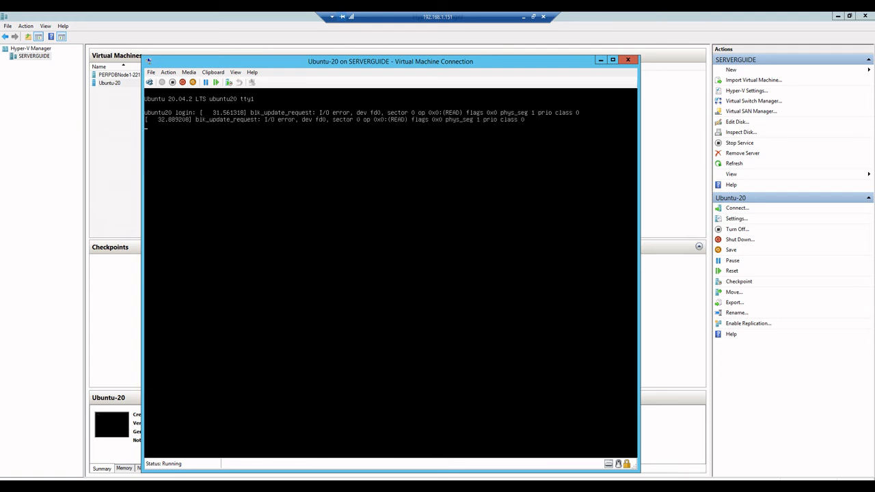
- Log in to the virtual machine's console as administrator with the account password
key(Return)
text(adminis)
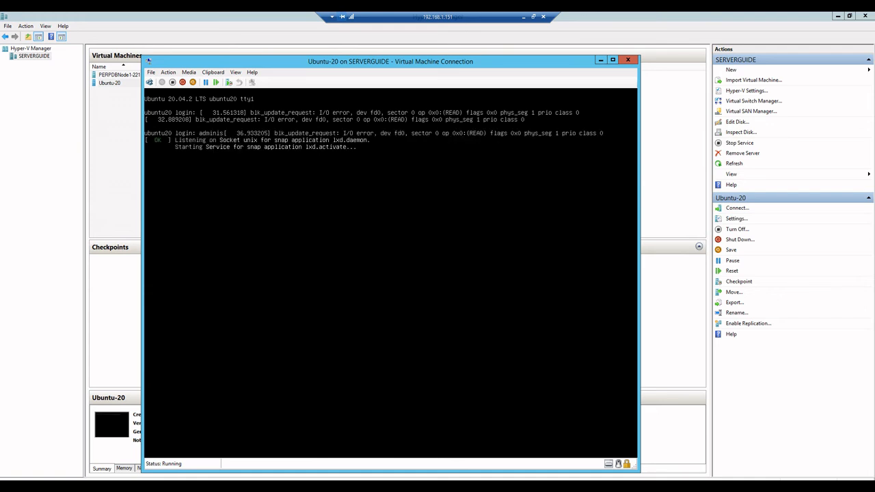
text(trator)
key(Return)
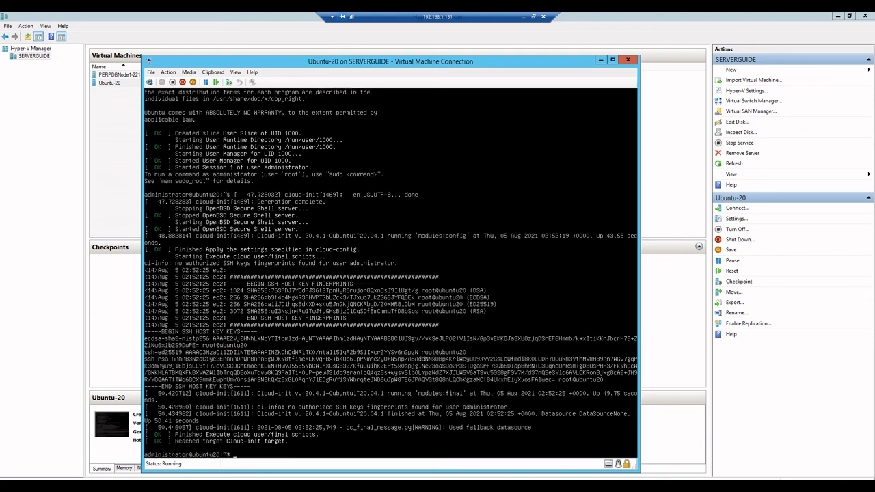
- Clear the boot and cloud-init messages from the console to get a clean shell prompt
key(Return)
key(Return)
key(Return)
key(Return)
key(Return)
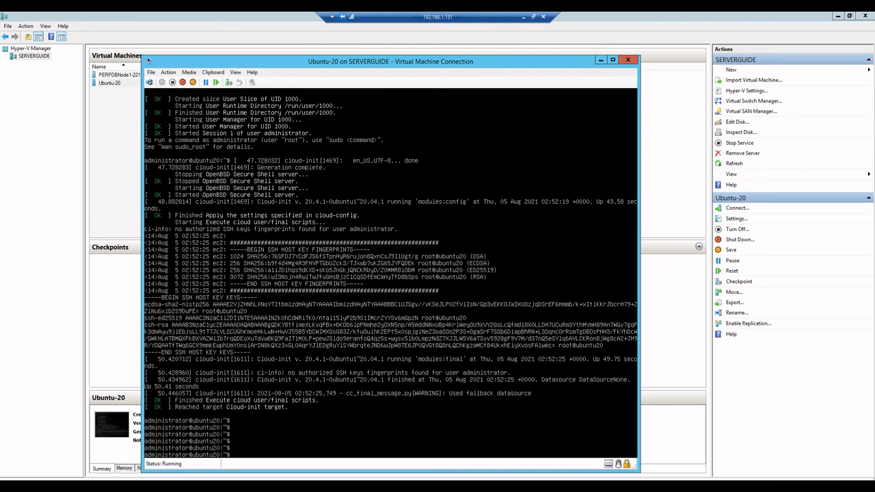
key(Return)
key(Return)
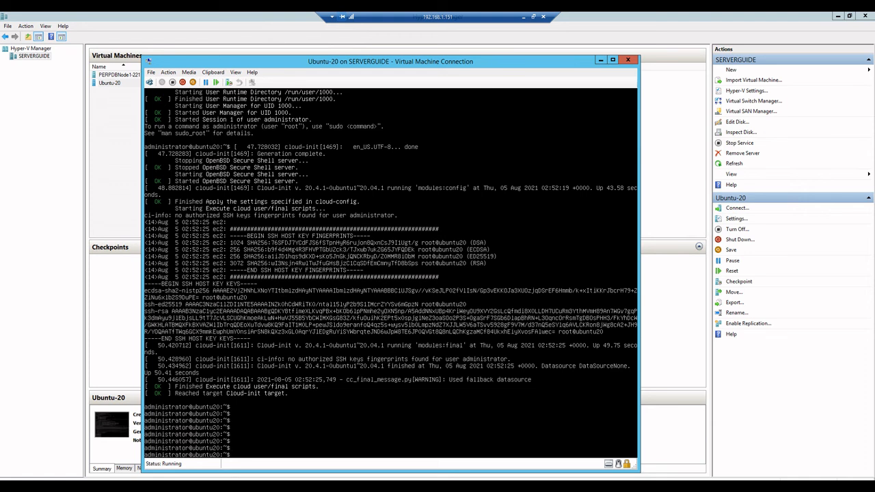
text(clear)
key(Return)
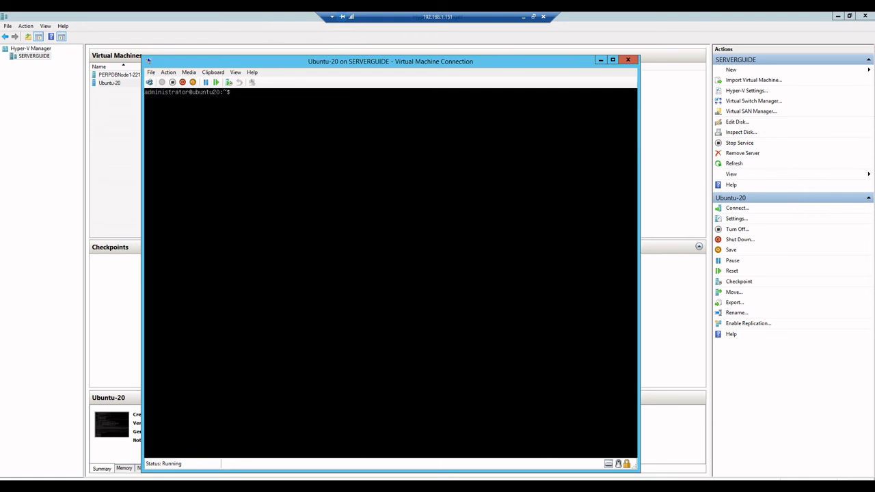
key(Return)
key(Return)
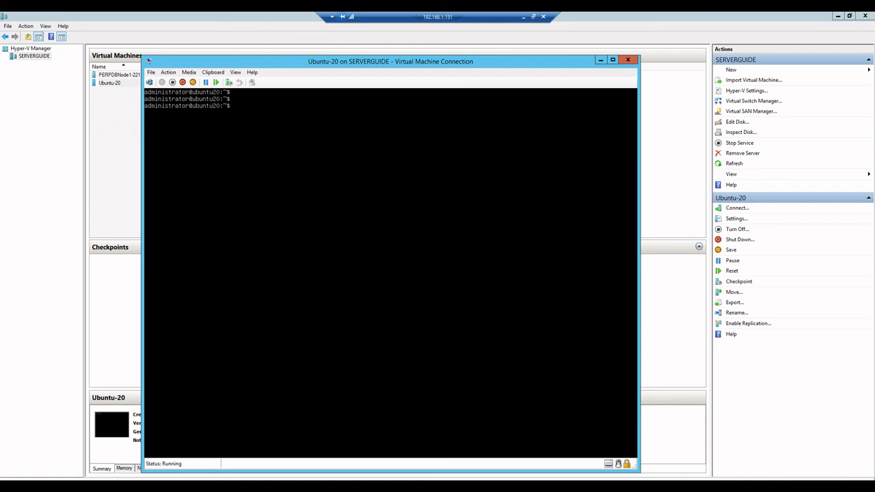
- Check the network setup by listing the interface addresses with ip a and briefly pinging google.com
text(ip a)
key(Return)
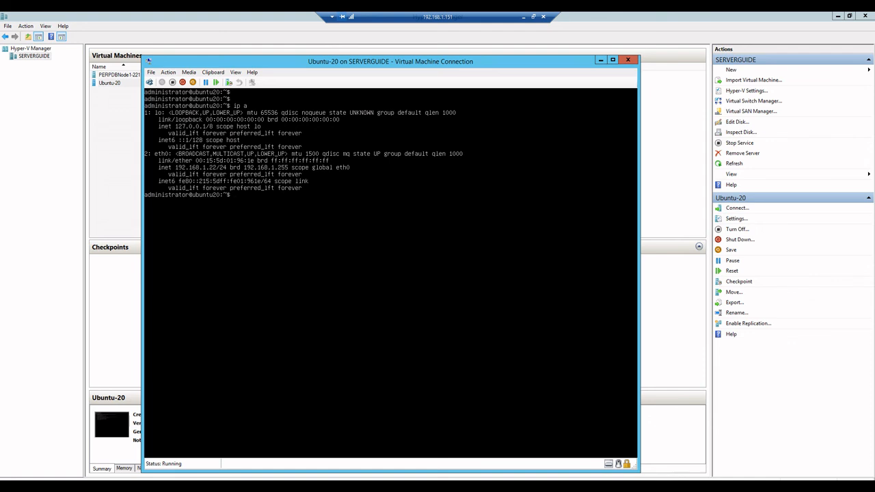
text(ping google.com)
key(Return)
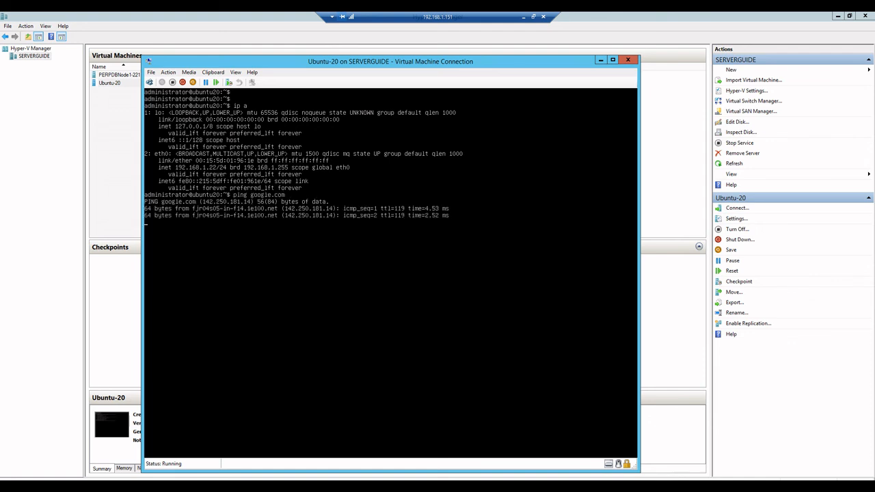
key(ctrl+c)
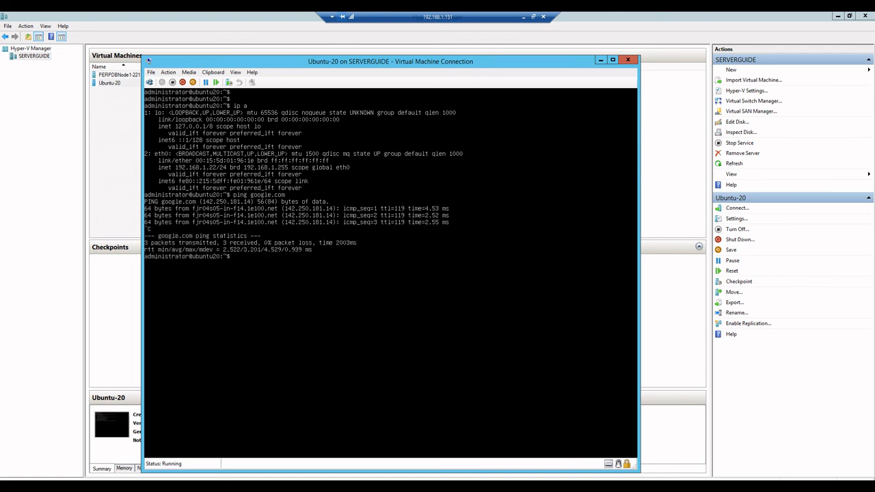
- Check file system usage with df -h and memory and swap in megabytes with free -m
text(df -h)
key(Return)
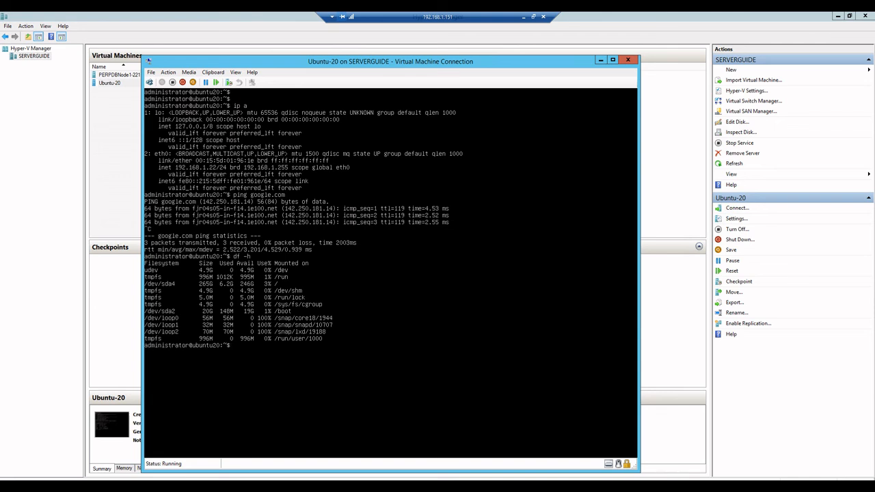
text(free -m)
key(Return)
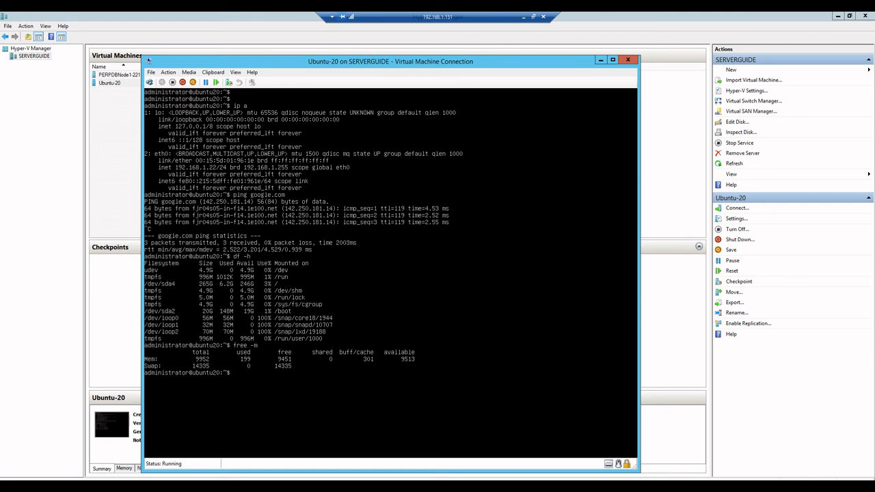
- Log out of the console session and close the Ubuntu-20 connection window
text(exit)
key(Return)
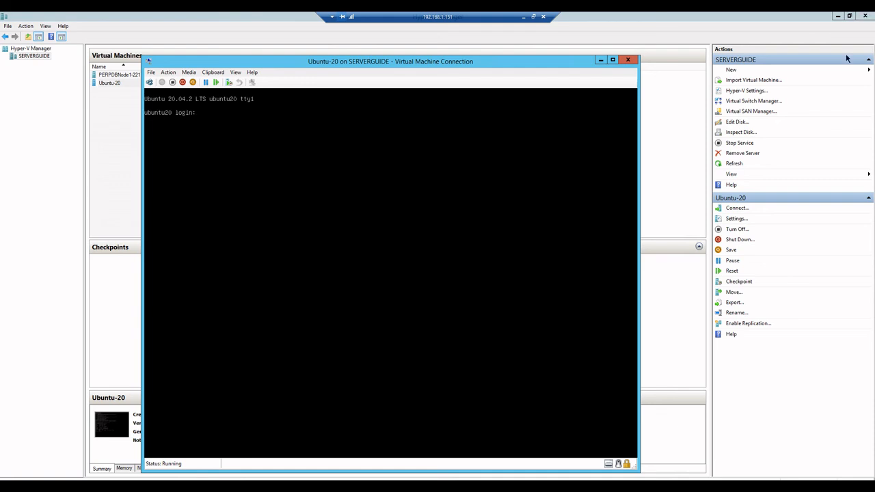
click(630, 63)
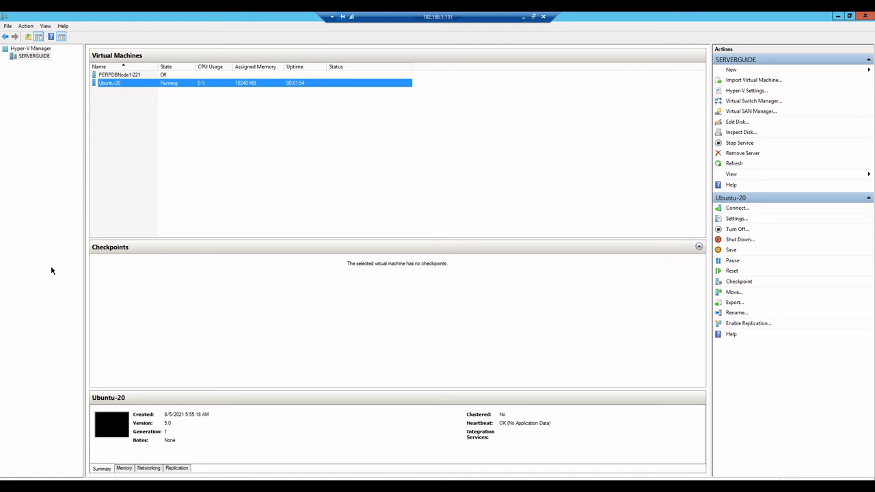
- Switch to PuTTY, connect over SSH to 192.168.1.22, and accept and cache the server's host key
drag(0, 128, 430, 123)
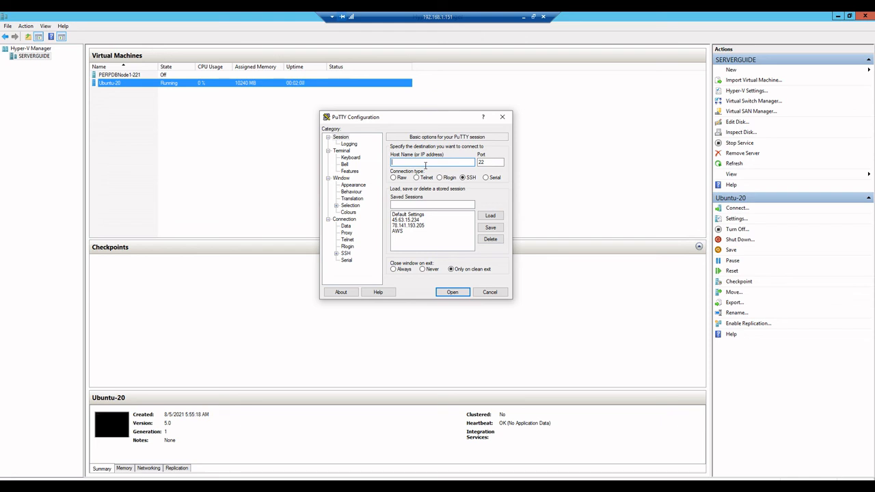
text(192.168.1.22)
click(456, 295)
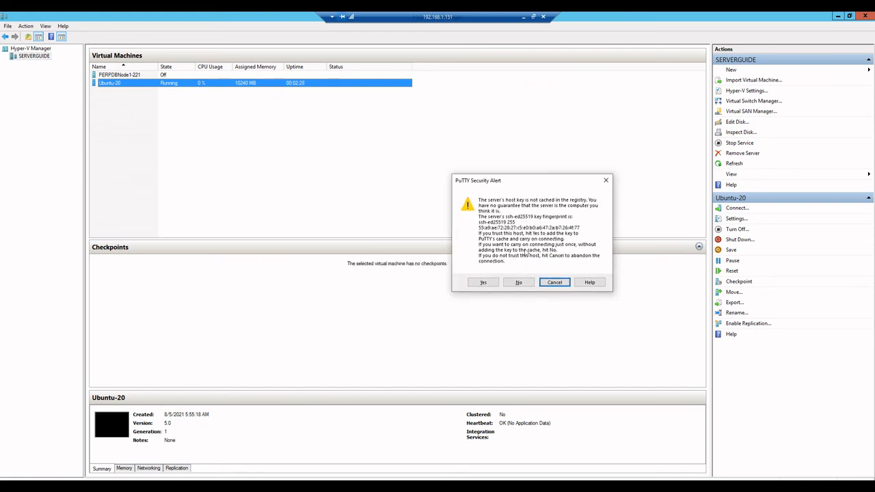
click(487, 284)
drag(0, 99, 415, 129)
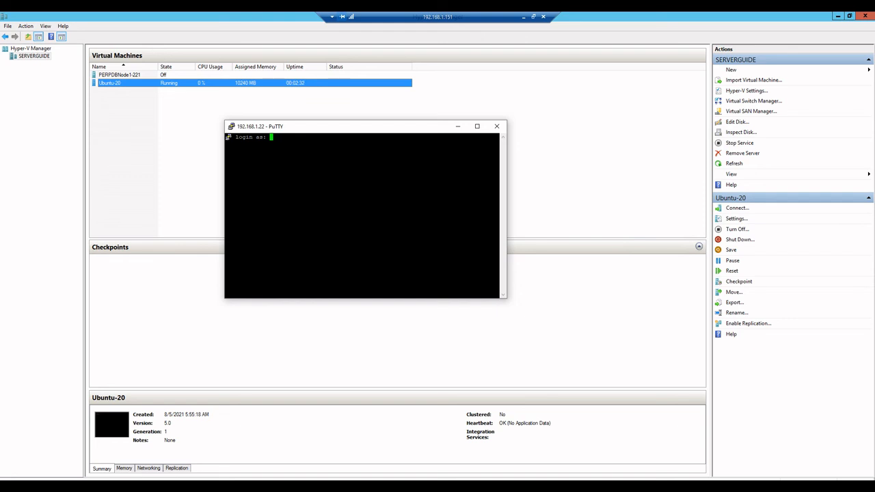
- Log in to the SSH session as administrator with the account password
text(administrator)
key(Return)
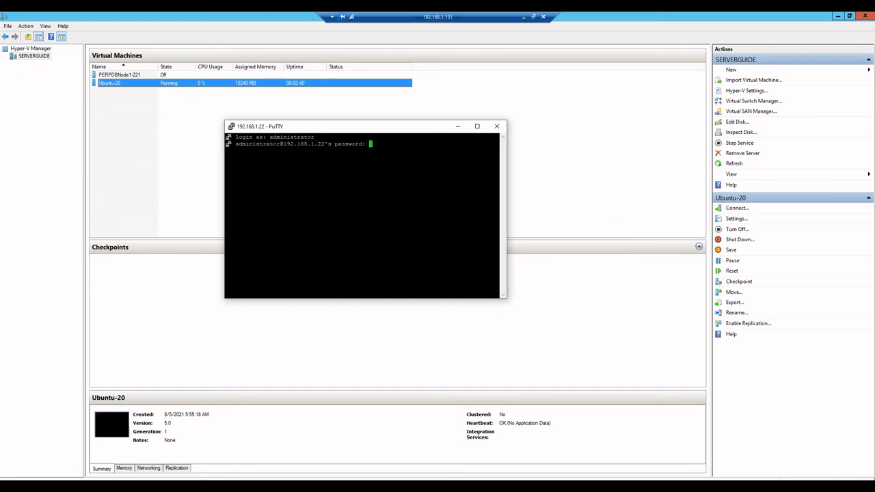
key(Return)
- Show the installed Ubuntu release information from /etc/lsb-release in the SSH session
key(Return)
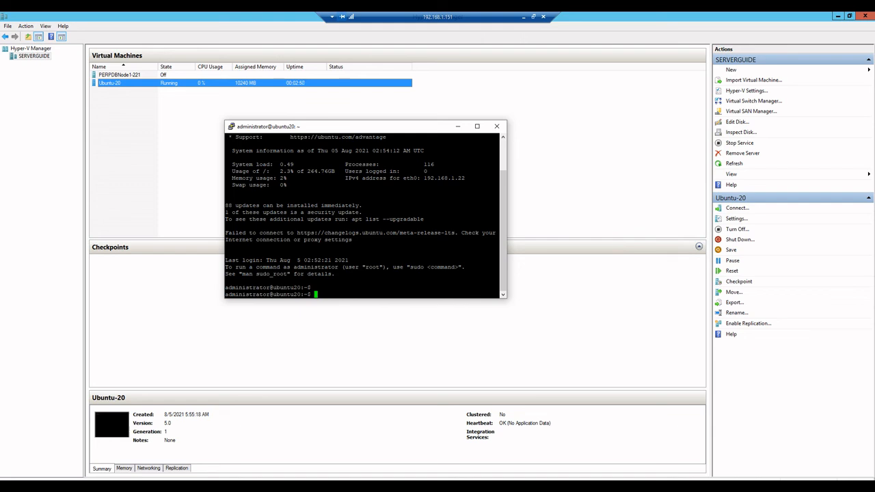
text(cat /etc/lsb-release)
key(Return)
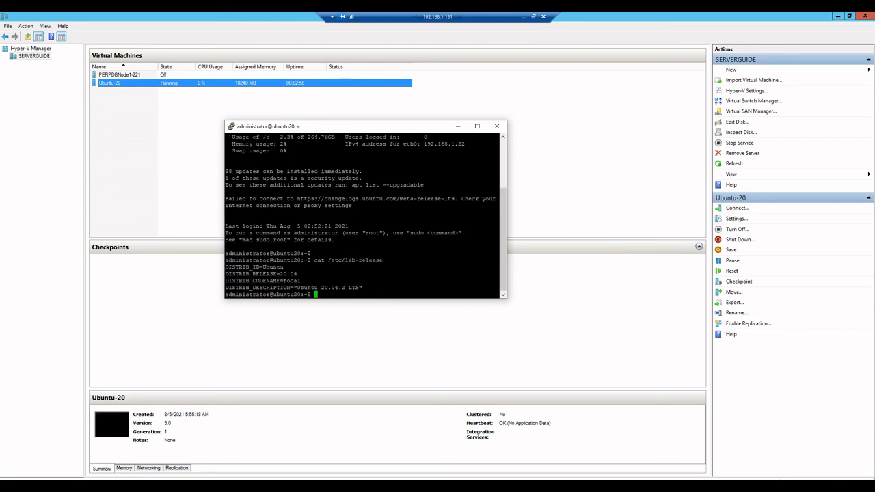